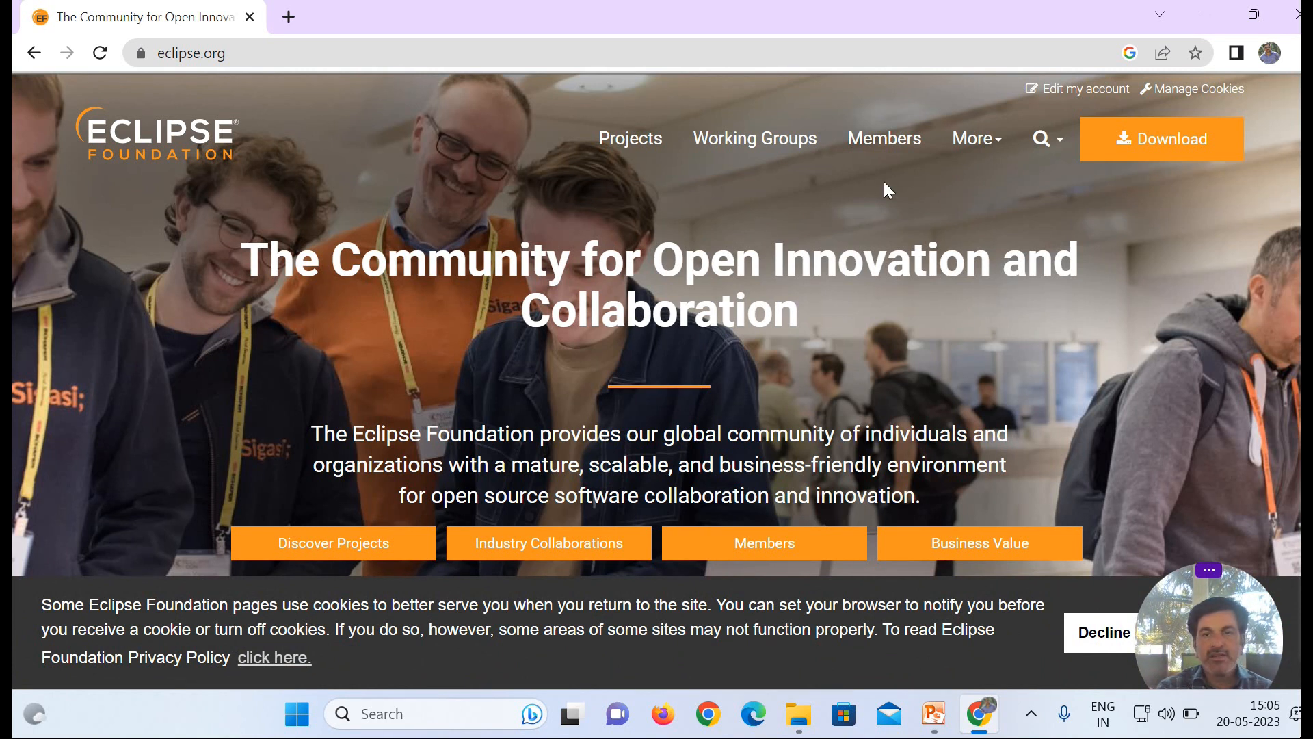
# Step: Download the Eclipse Installer for Windows x86_64 from eclipse.org's downloads page
pyautogui.click(1167, 148)
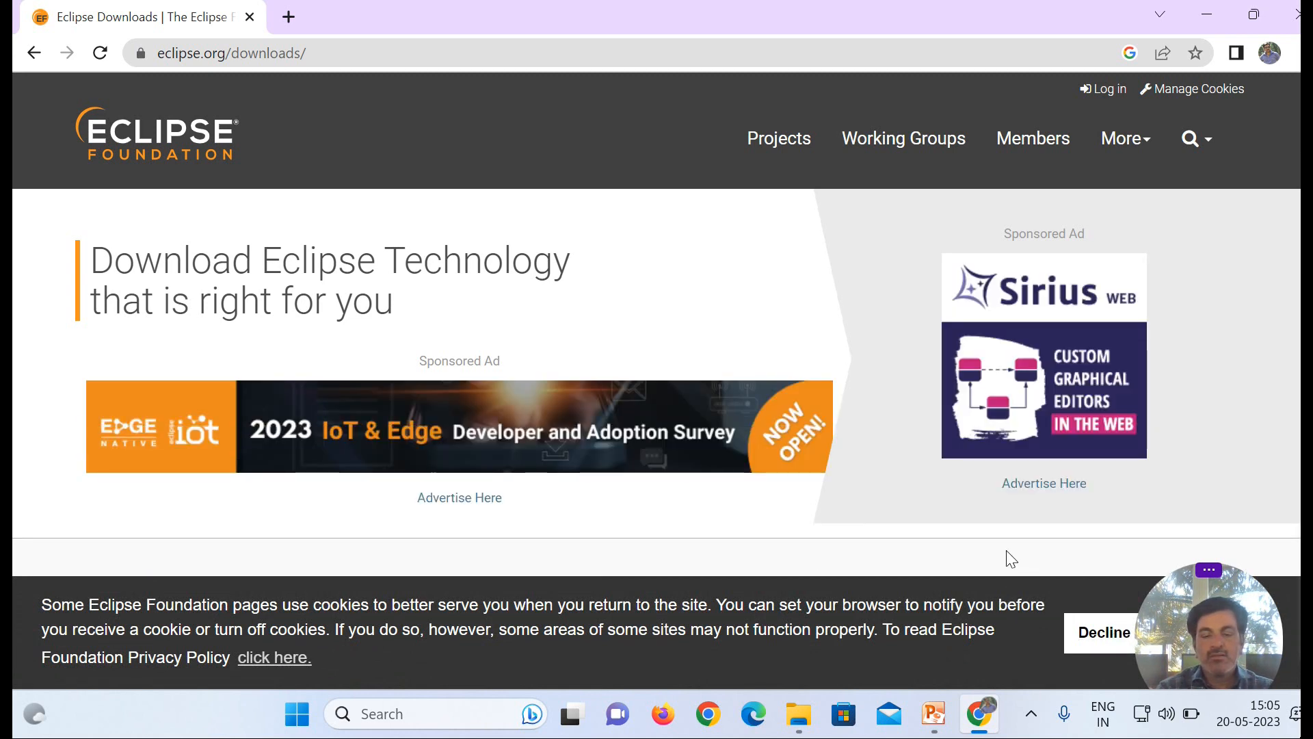
pyautogui.scroll(-4, 1011, 560)
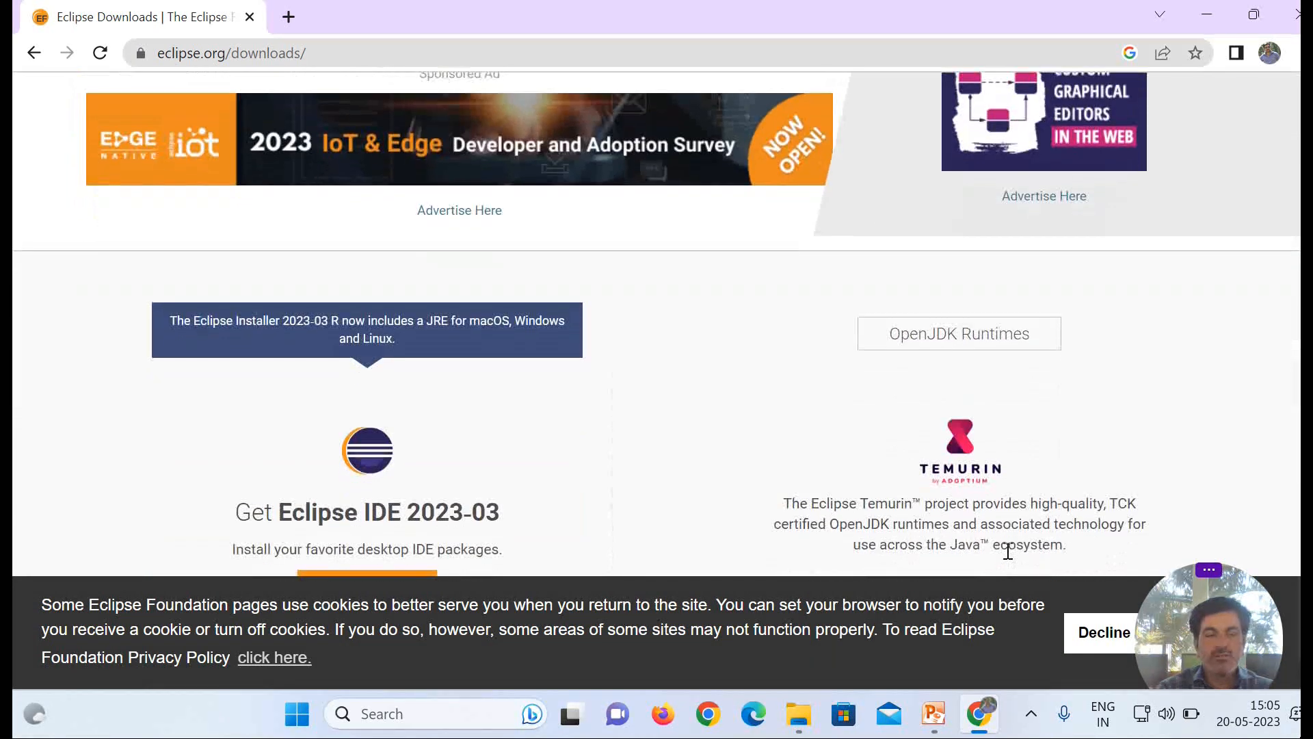
pyautogui.scroll(-1, 1007, 550)
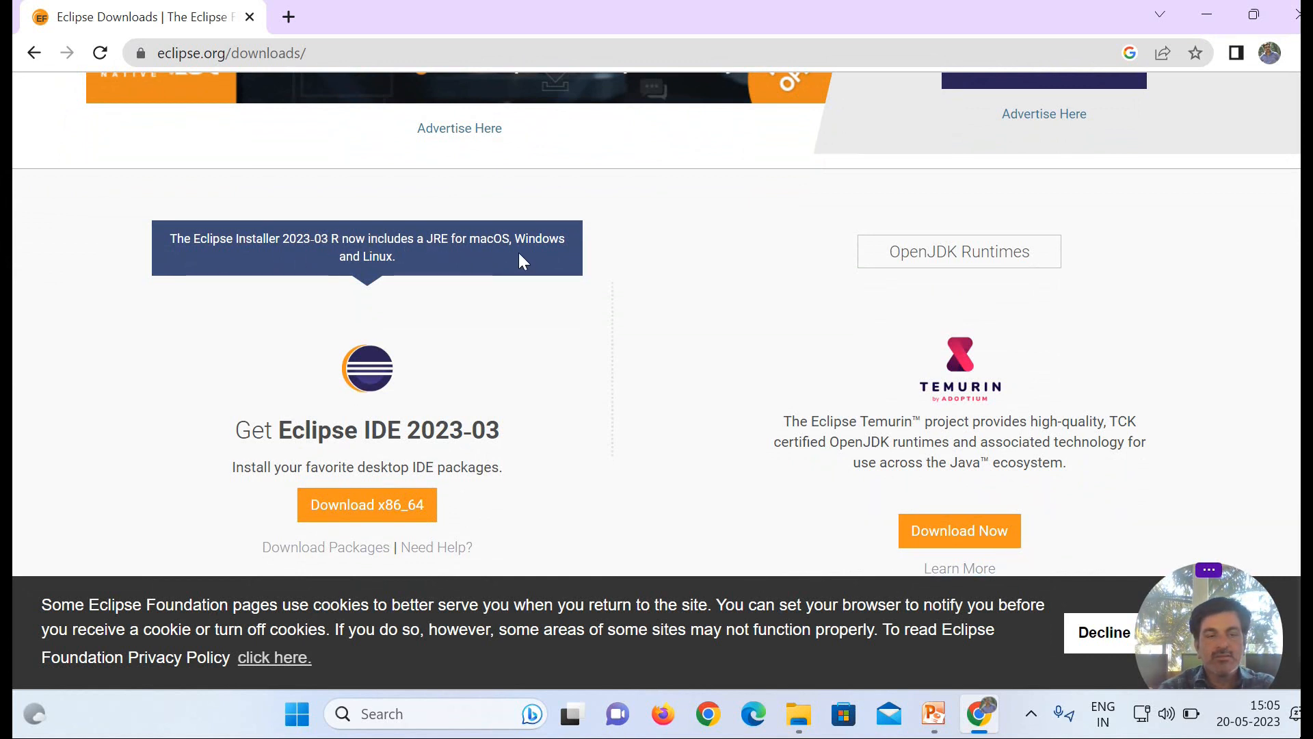
pyautogui.click(367, 506)
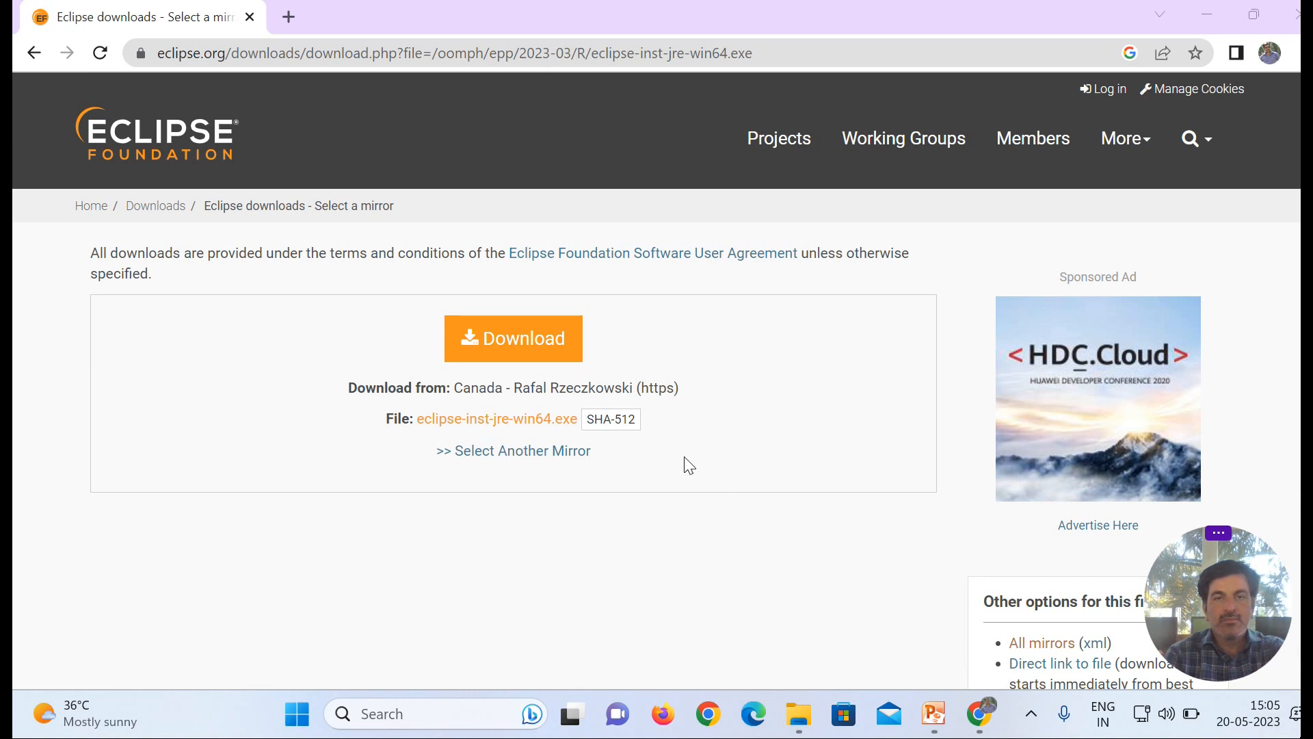
pyautogui.click(523, 342)
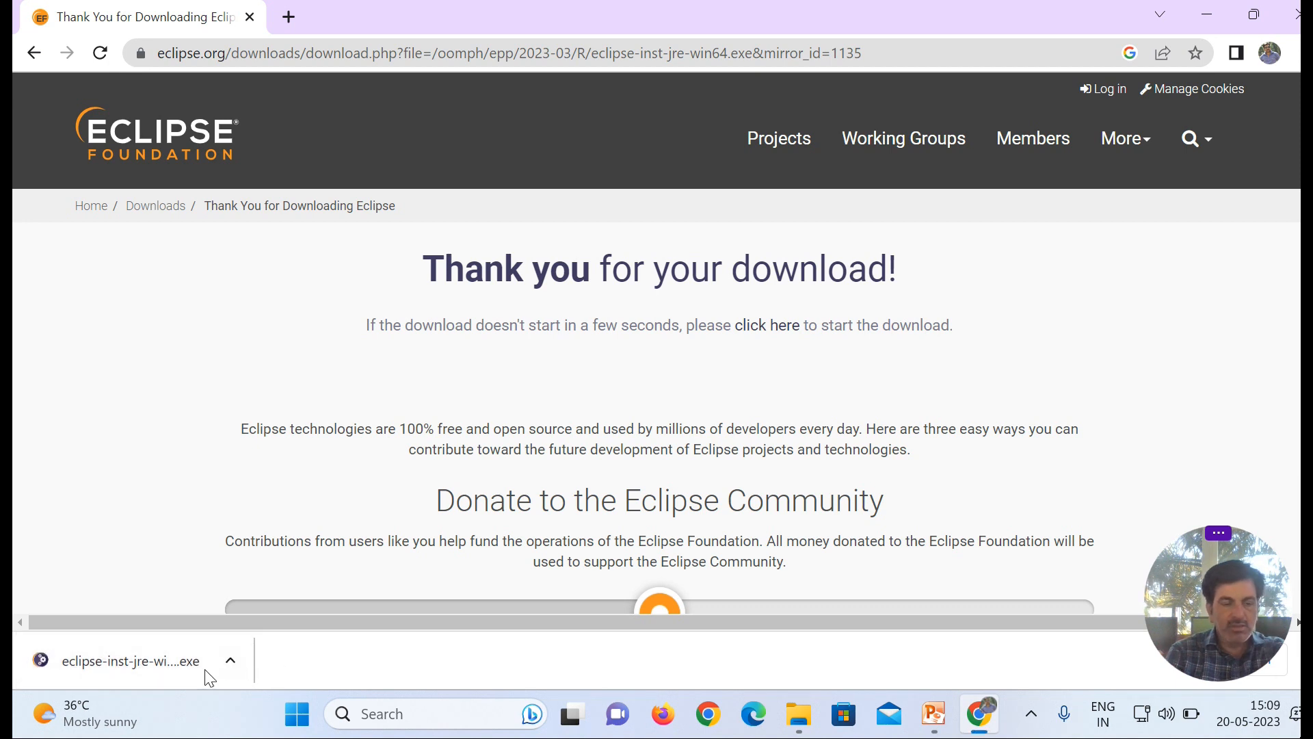
# Step: Run the downloaded installer and install Eclipse IDE for Java Developers, accepting the Eclipse Foundation user agreement
pyautogui.click(154, 668)
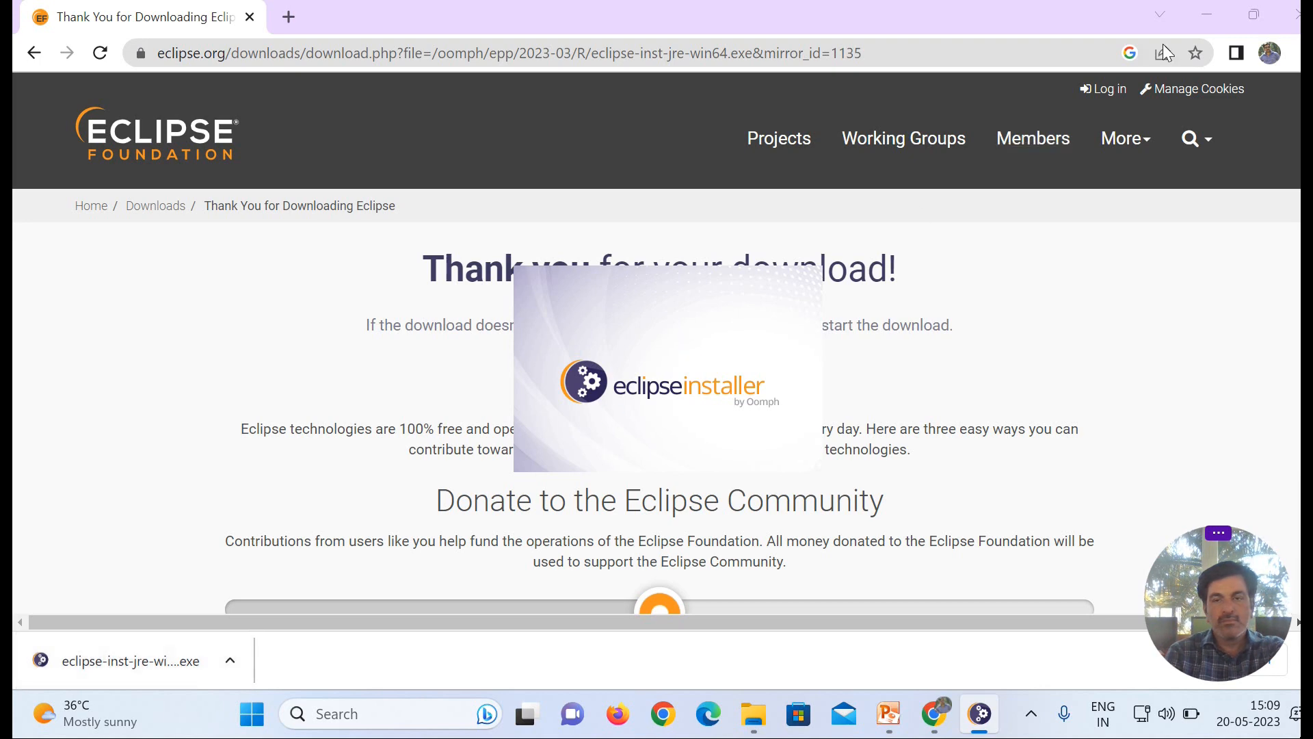
pyautogui.click(1212, 20)
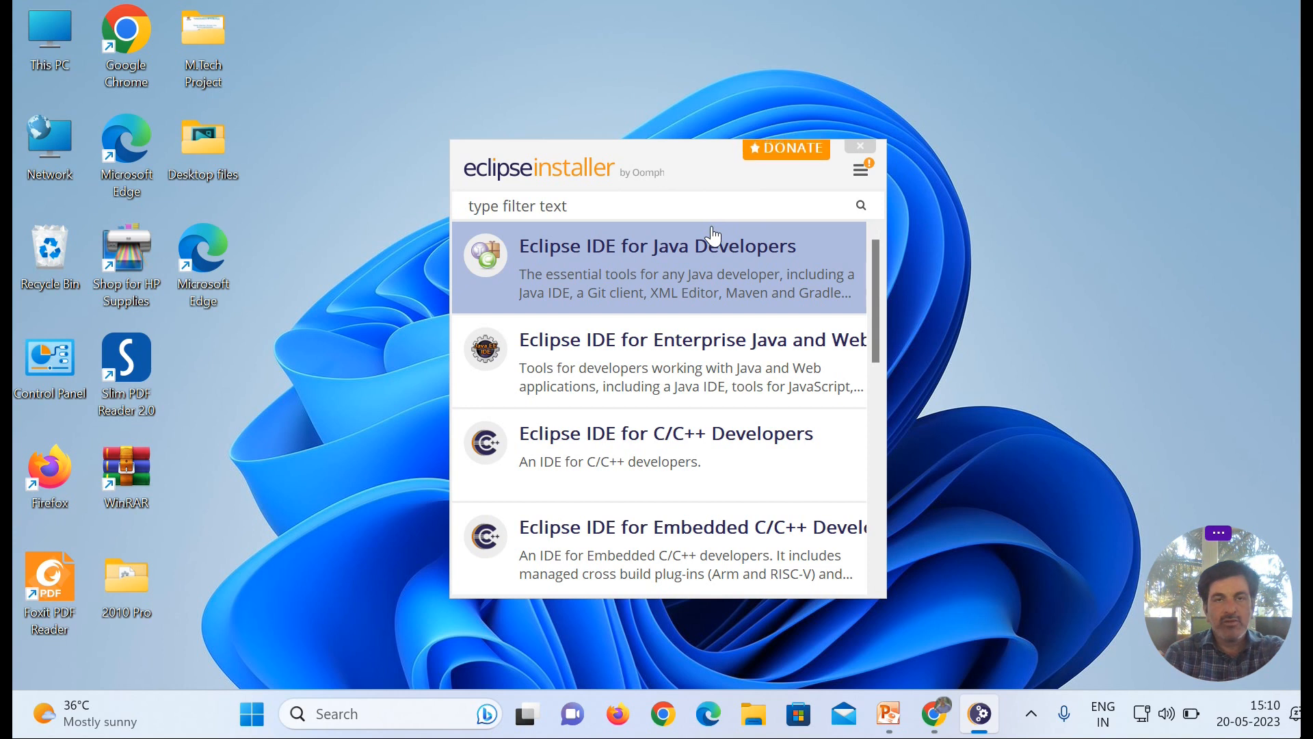
pyautogui.click(665, 258)
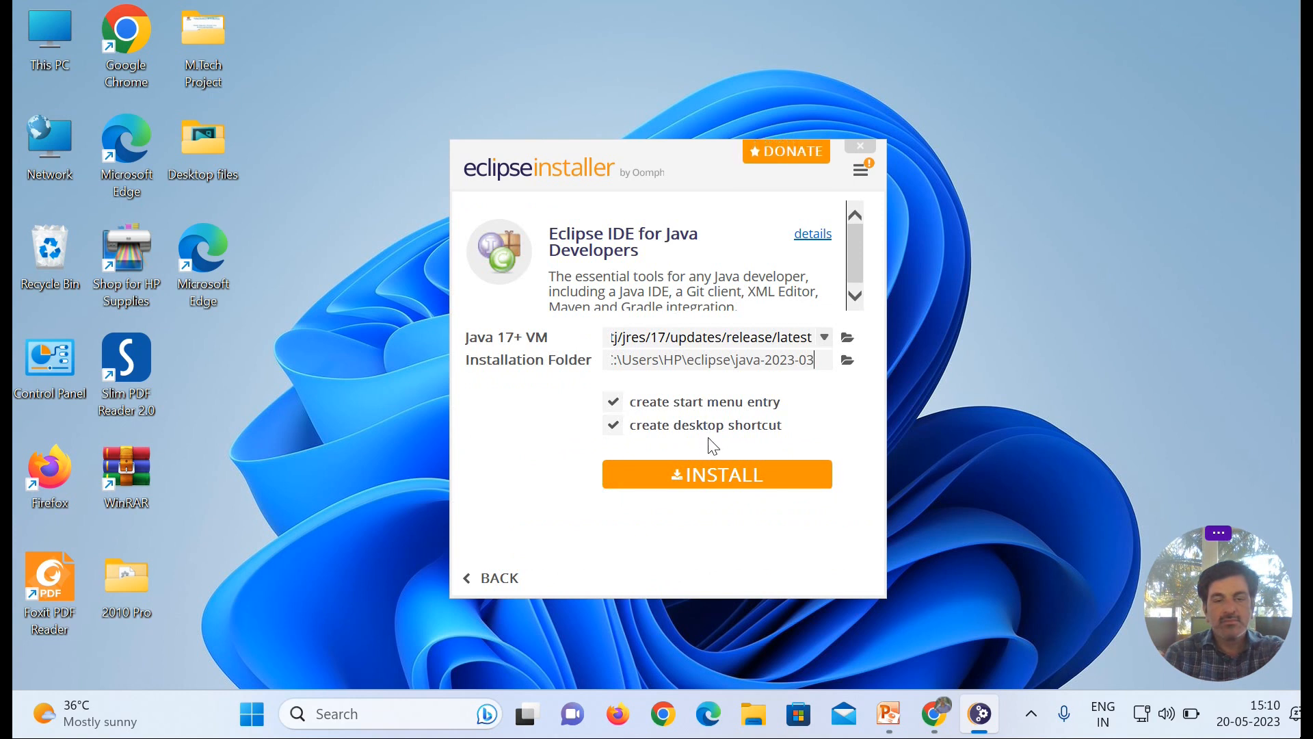
pyautogui.click(715, 477)
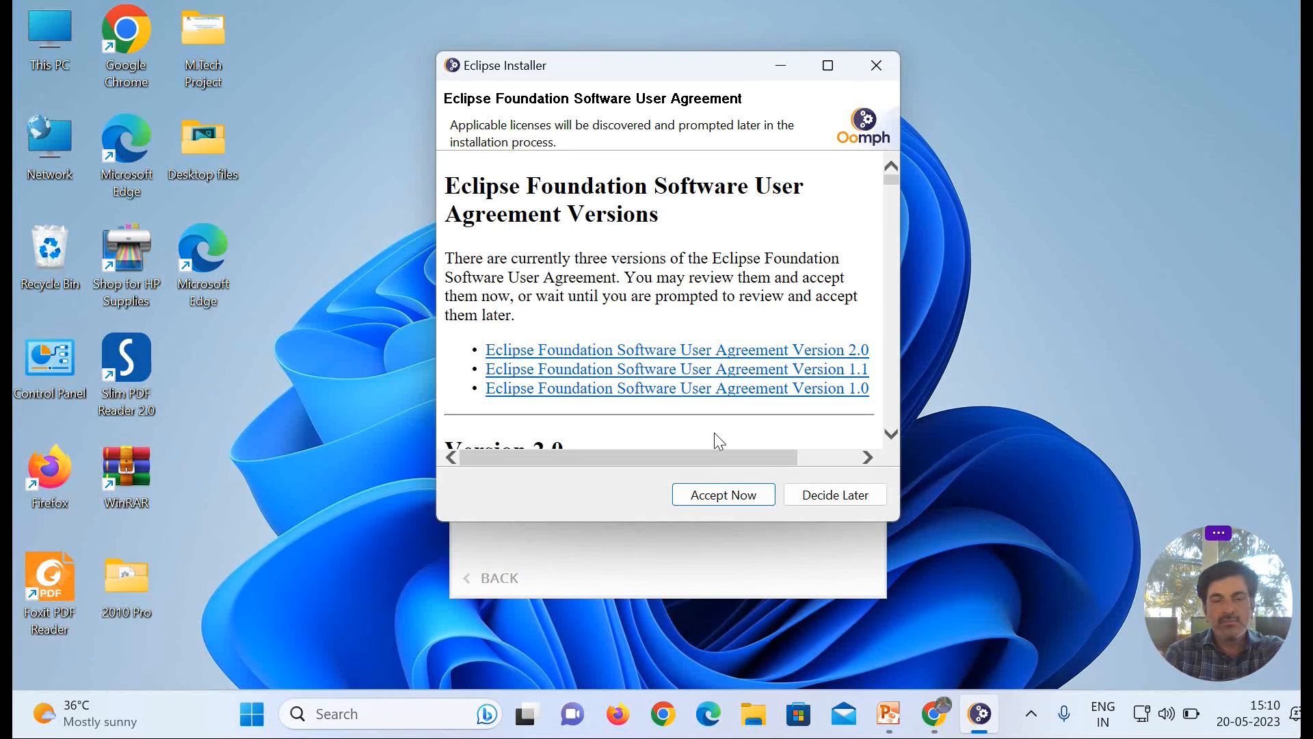
pyautogui.click(736, 499)
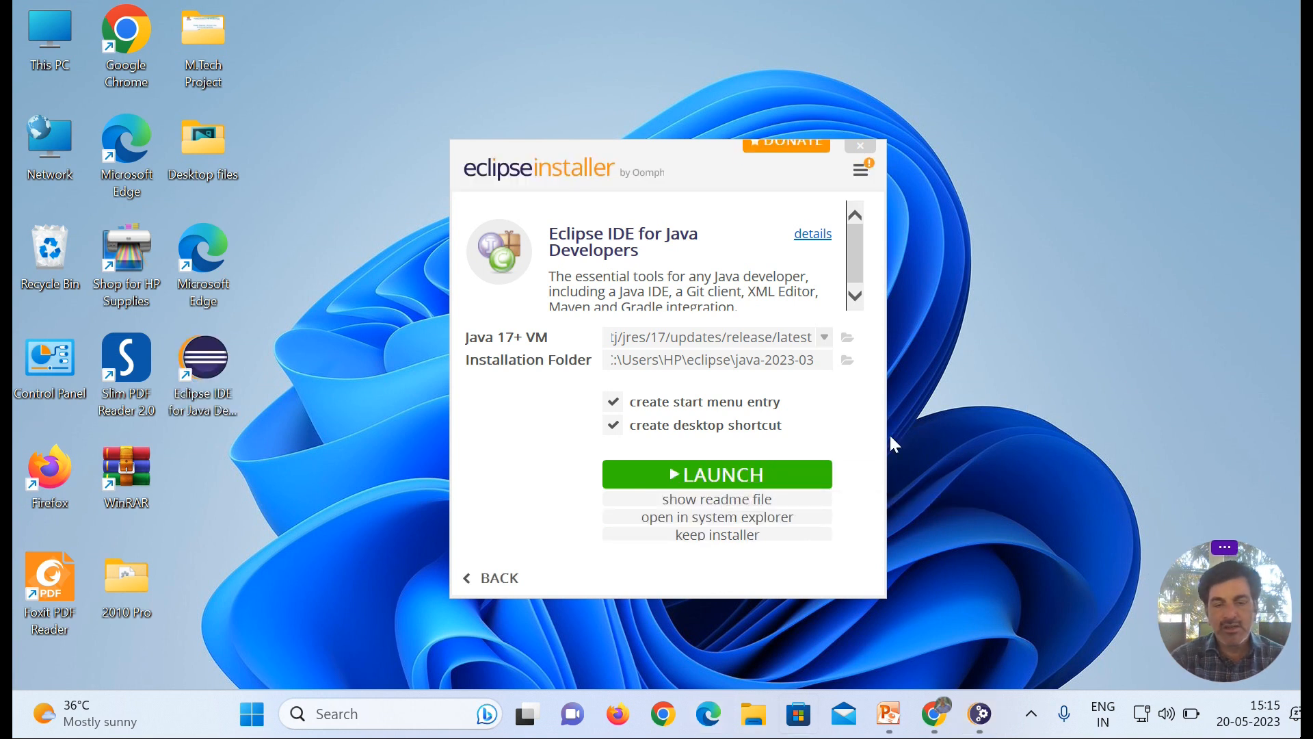
# Step: Launch the installed IDE with the default workspace and maximize its window
pyautogui.click(714, 476)
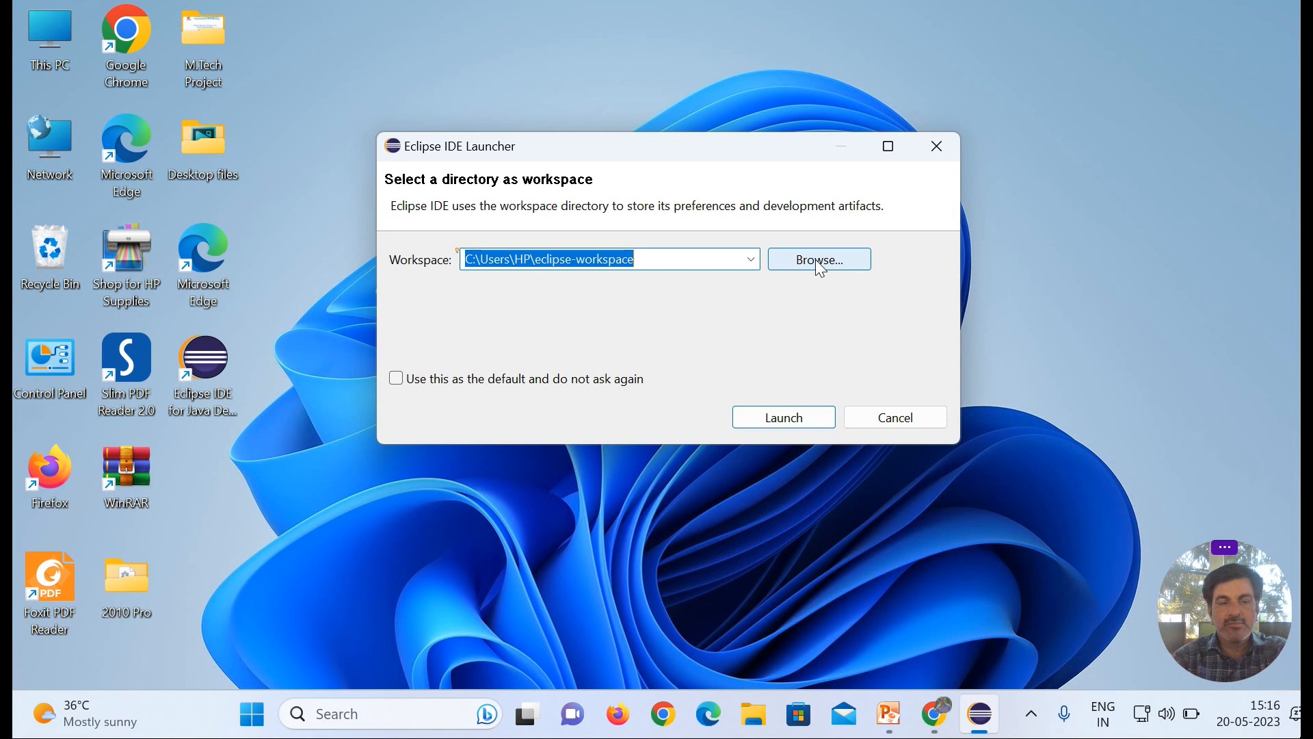
pyautogui.click(779, 419)
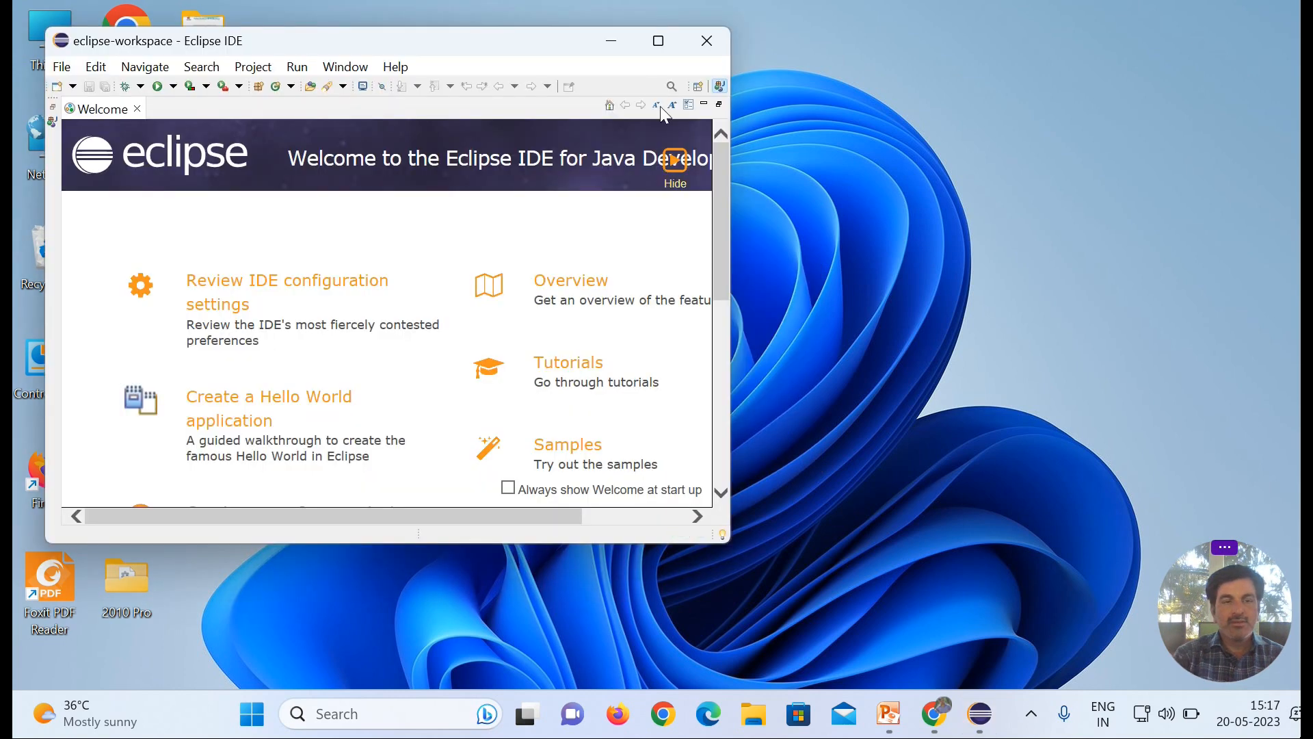
pyautogui.click(658, 44)
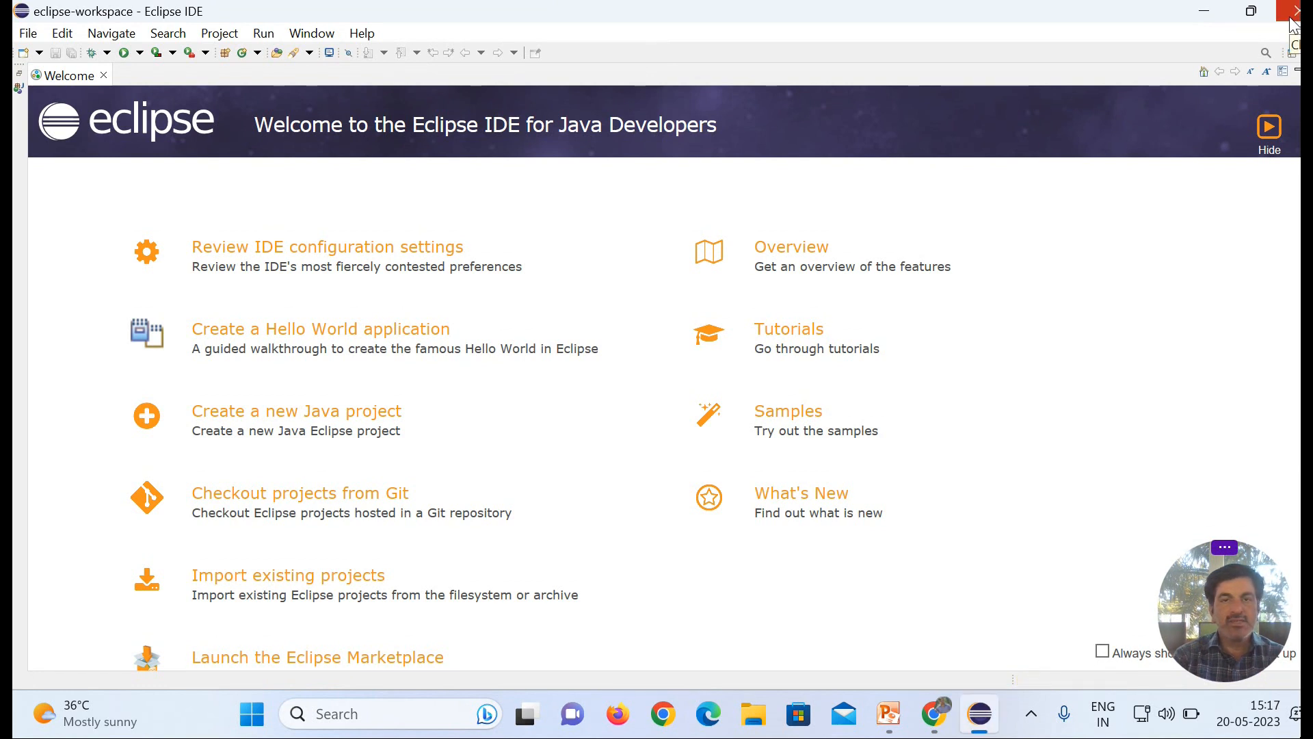
# Step: Open the Eclipse Marketplace and search for "spring tool suit"
pyautogui.click(360, 36)
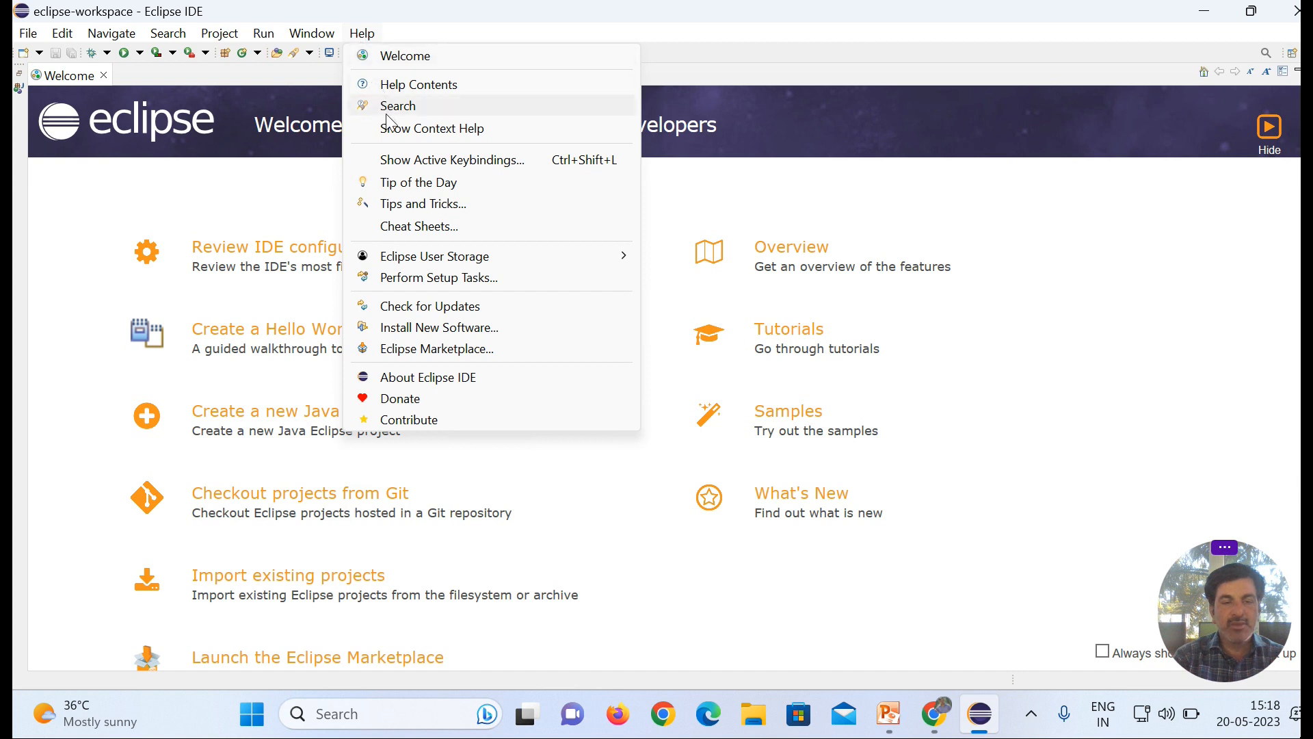
pyautogui.click(449, 354)
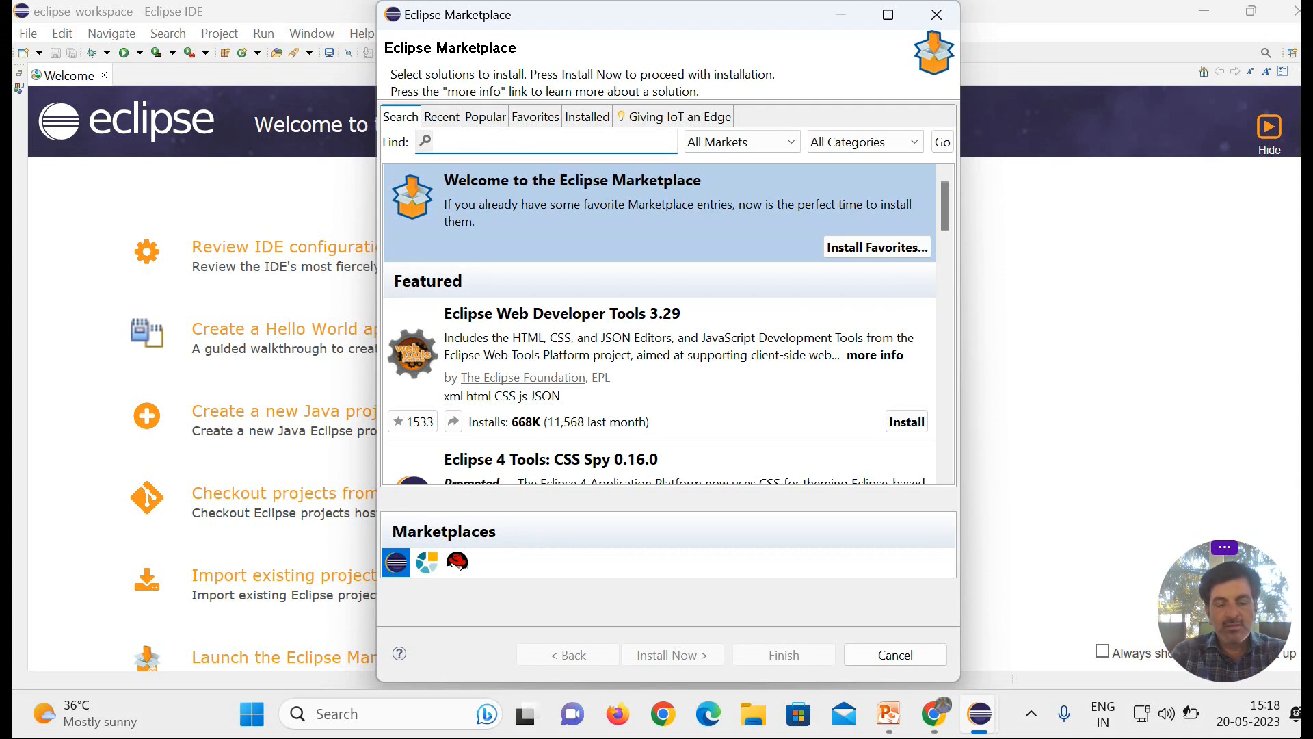
pyautogui.write('spring ')
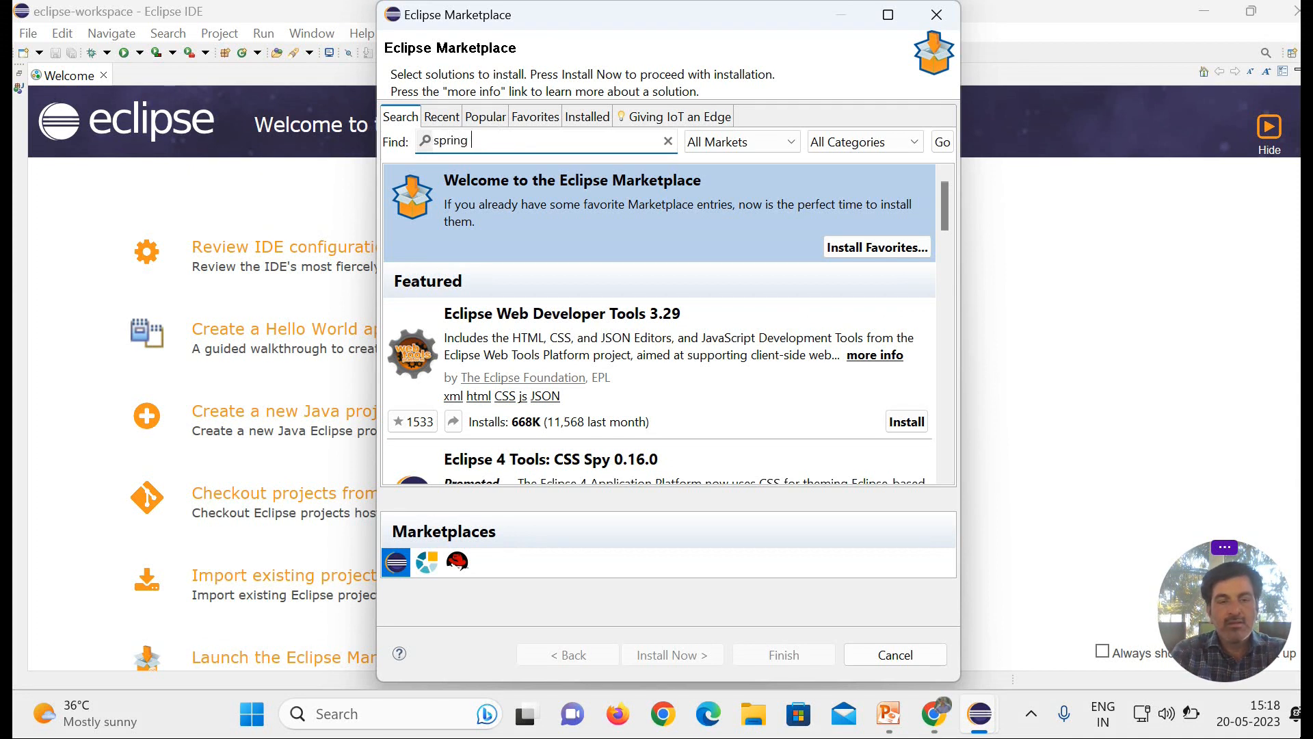
pyautogui.write('5')
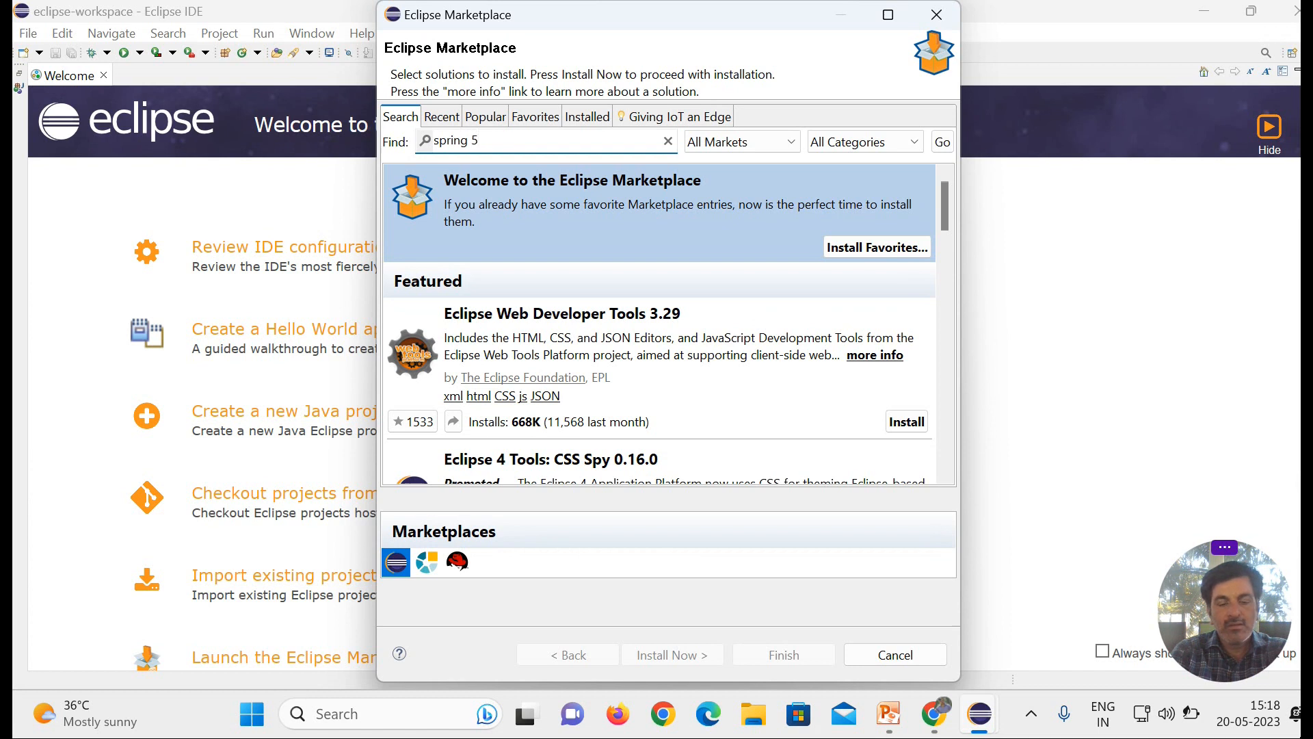
pyautogui.press('BackSpace')
pyautogui.write('tool')
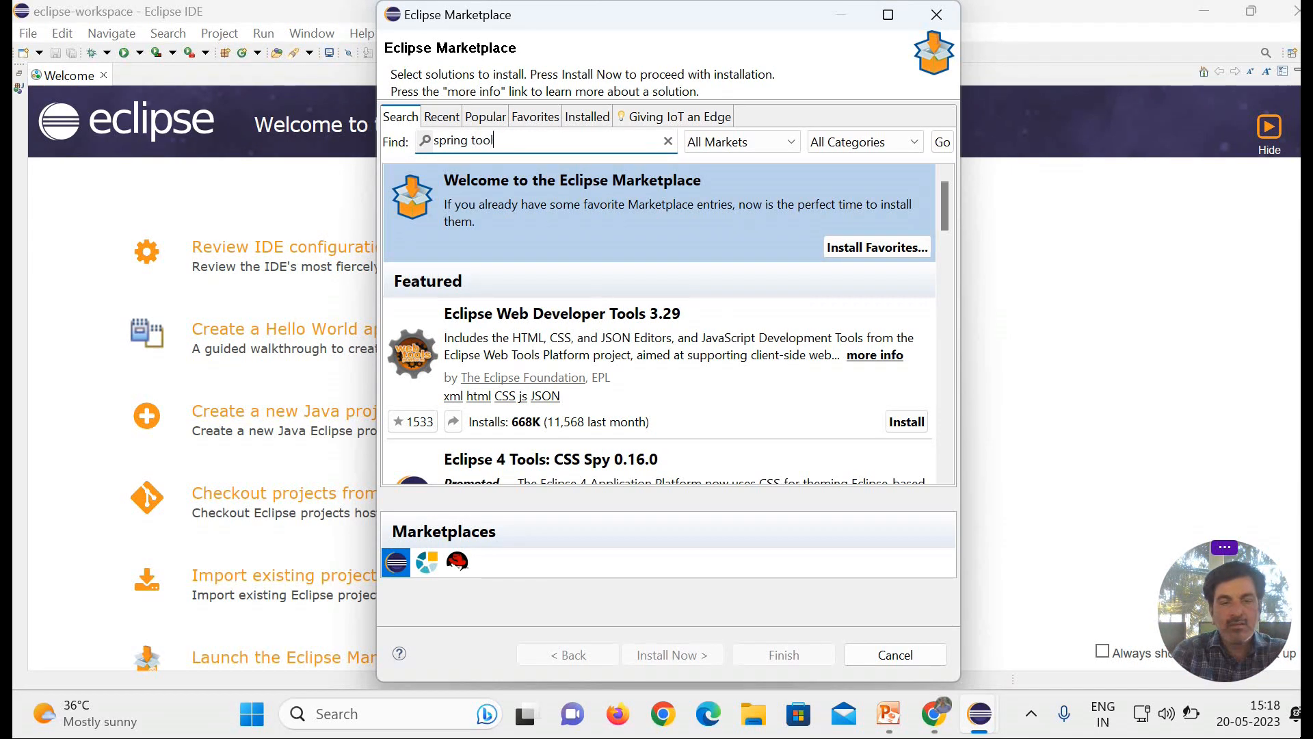
pyautogui.write(' suit')
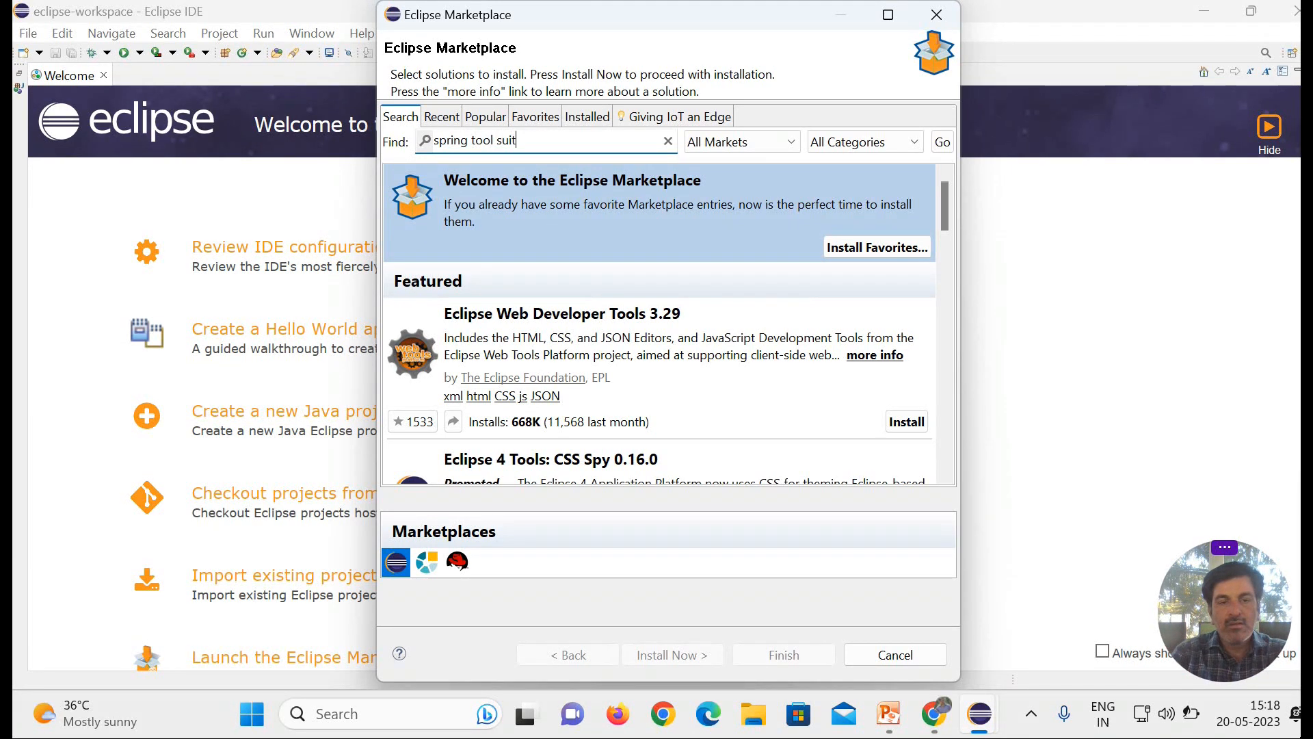
pyautogui.click(936, 151)
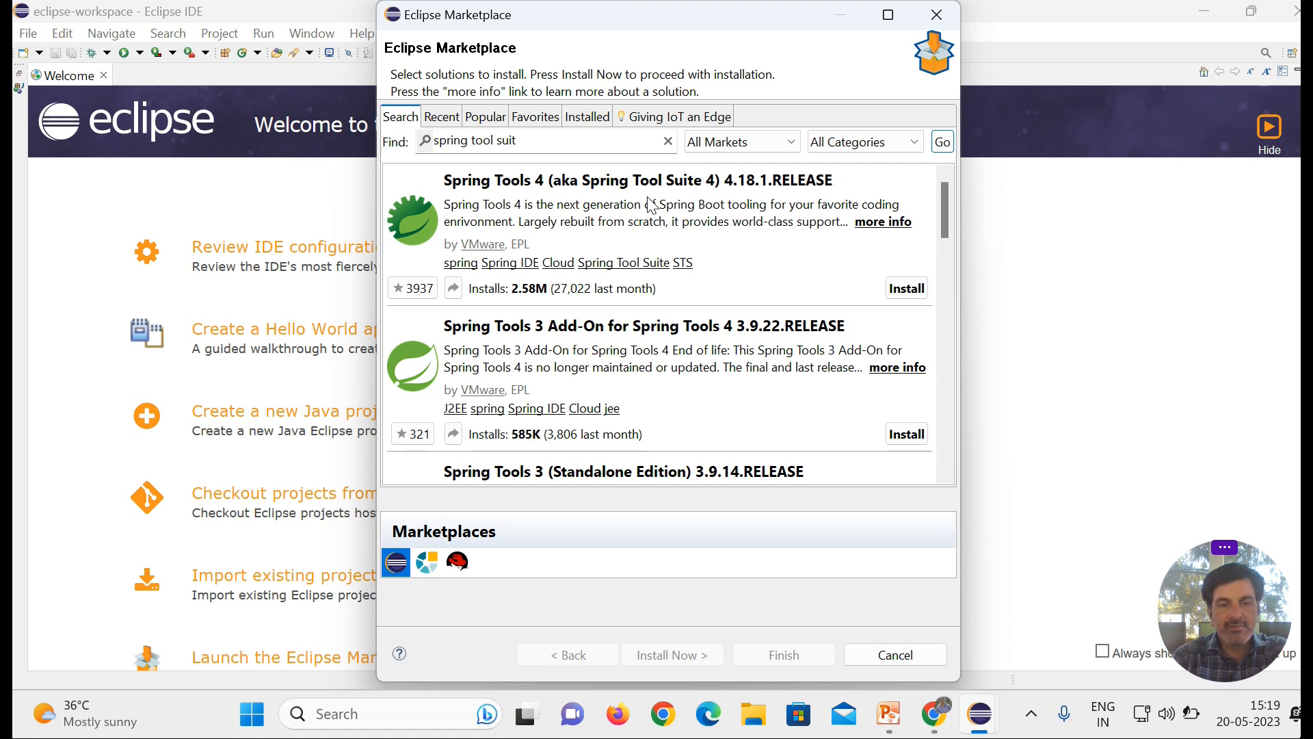
# Step: Install Spring Tools 4 (aka Spring Tool Suite 4) 4.18.1.RELEASE with its default features, accepting the license terms
pyautogui.doubleClick(604, 205)
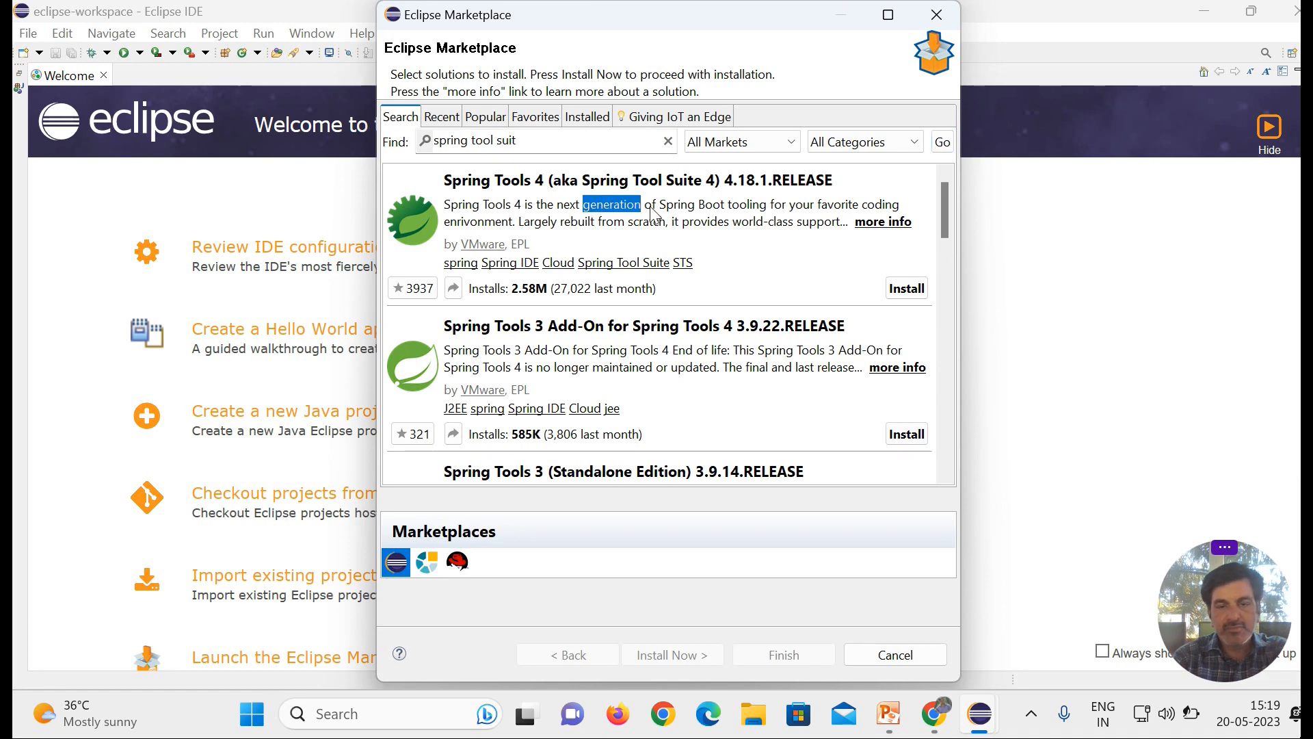
pyautogui.click(914, 291)
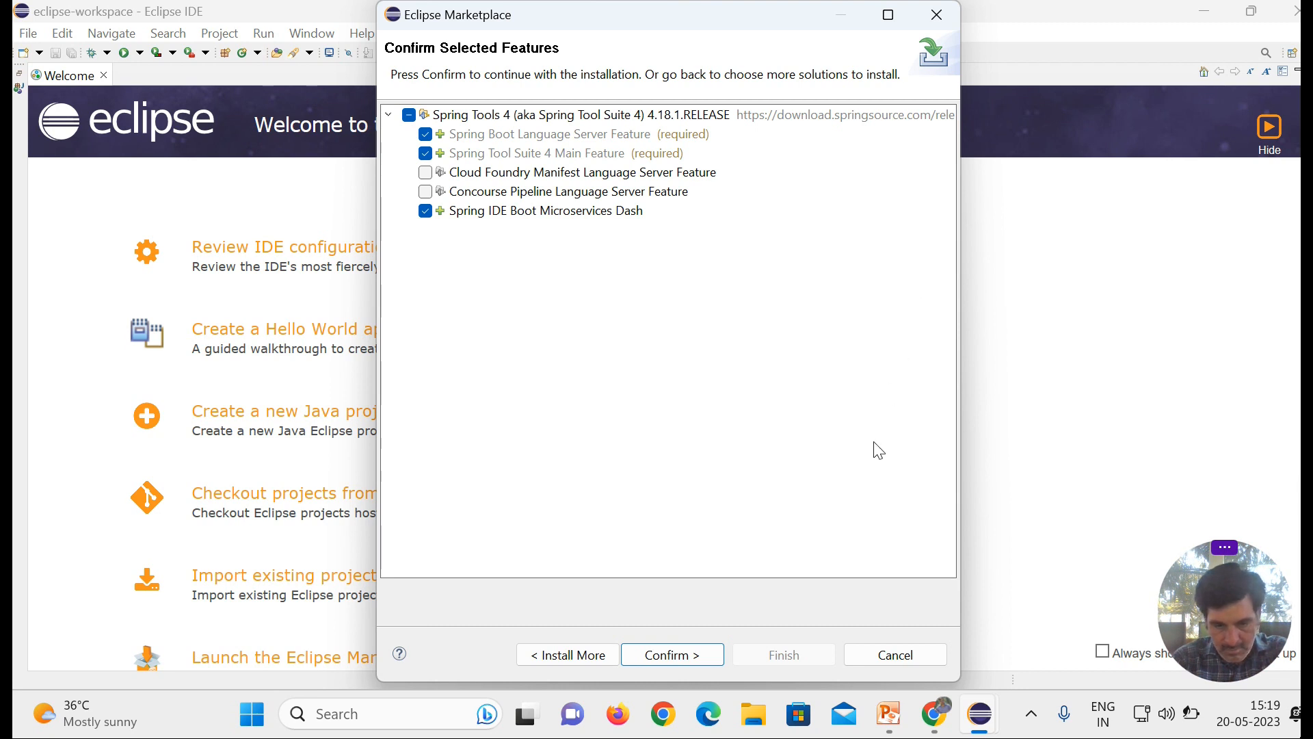
pyautogui.click(668, 656)
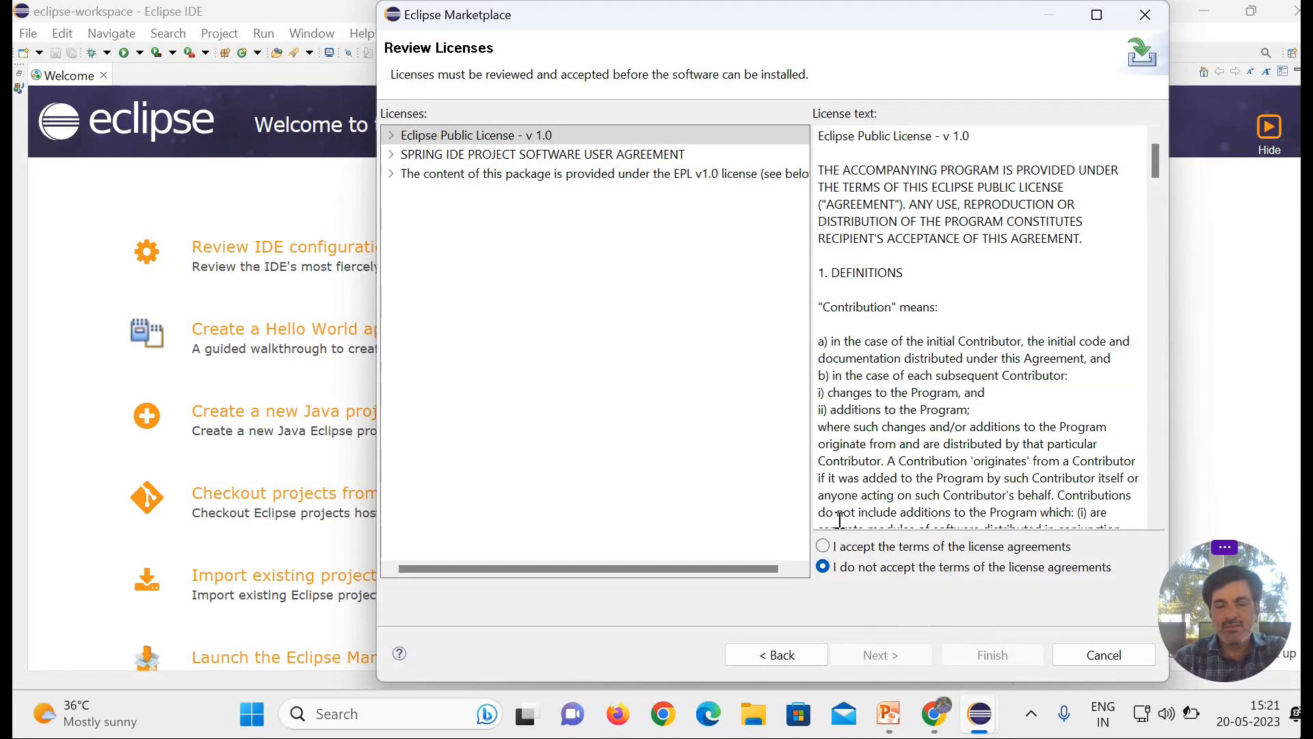
pyautogui.click(823, 547)
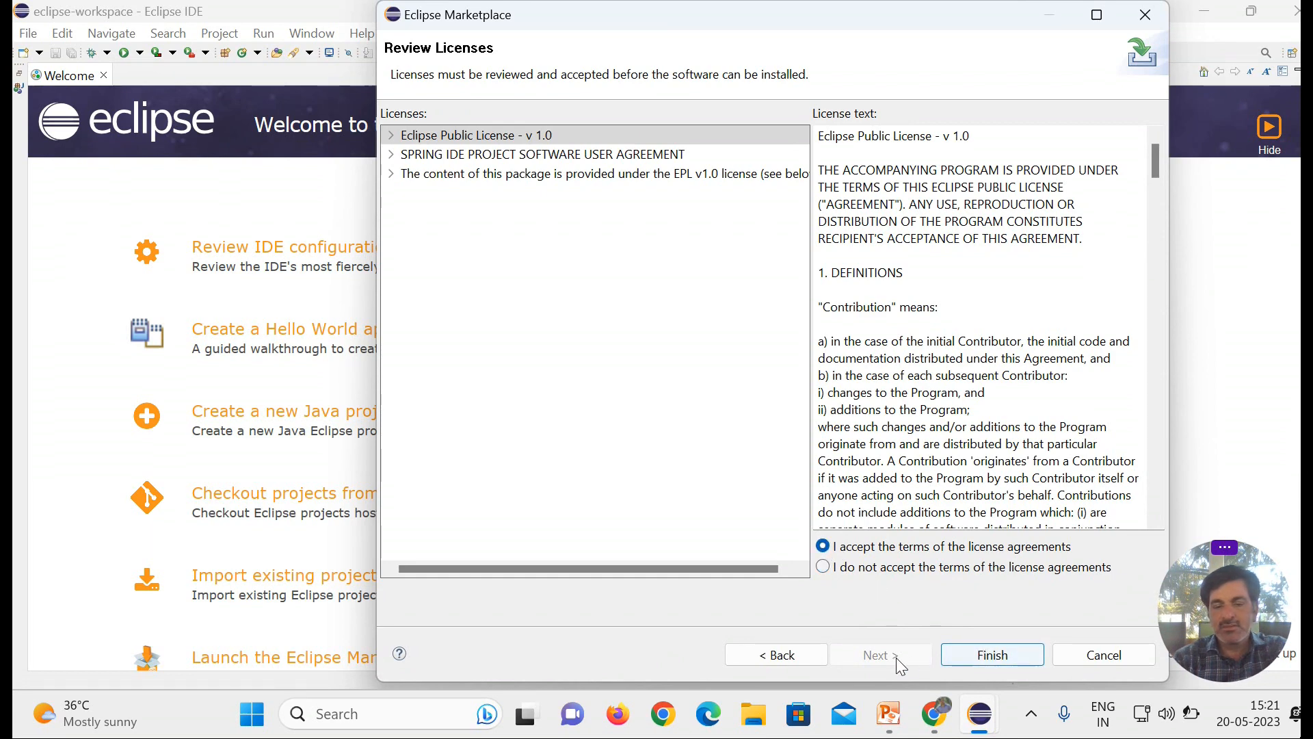
pyautogui.click(987, 654)
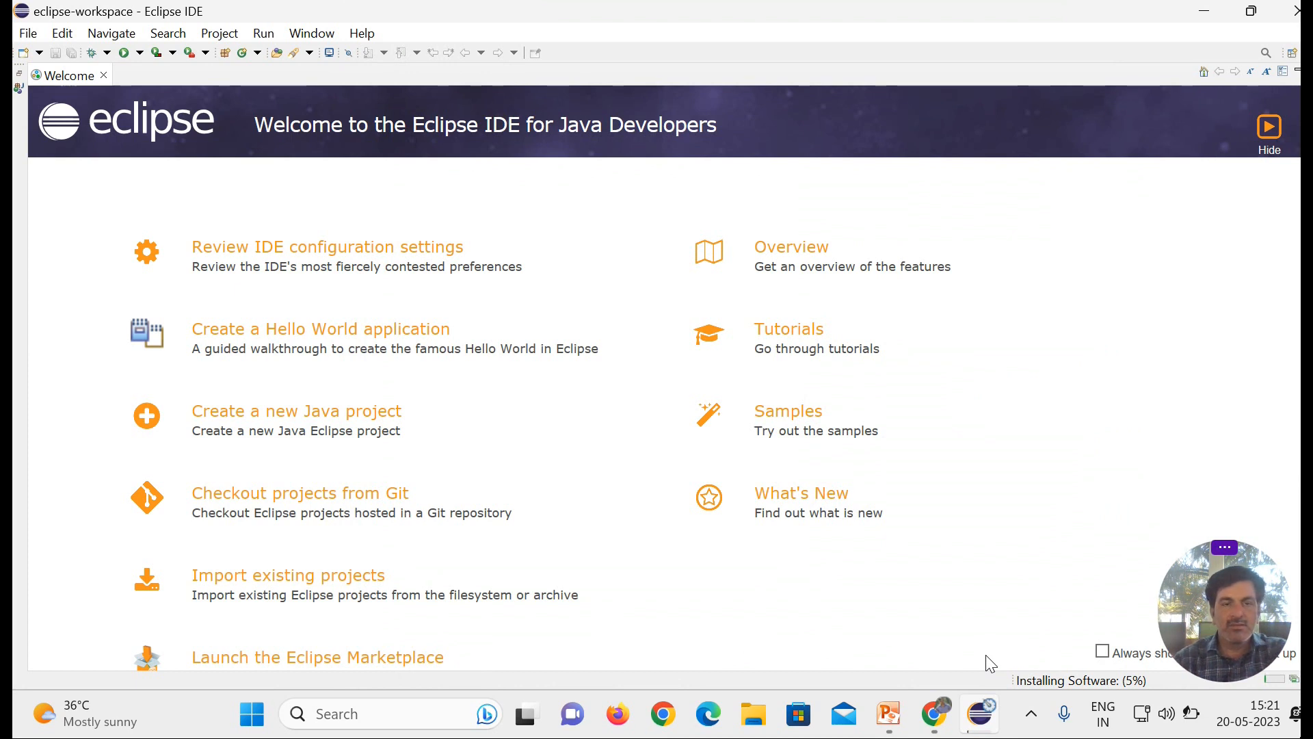
# Step: Close the Welcome tab and minimize the IDE window
pyautogui.click(104, 76)
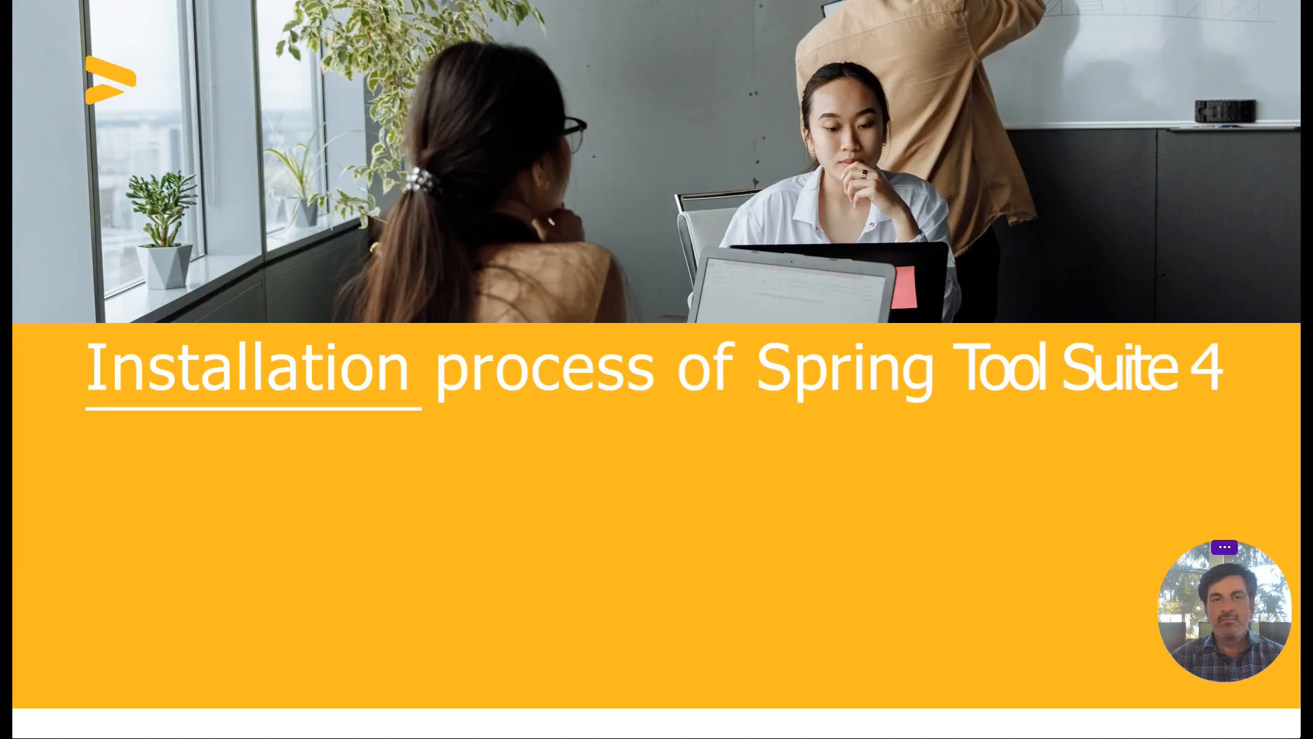
pyautogui.click(1204, 21)
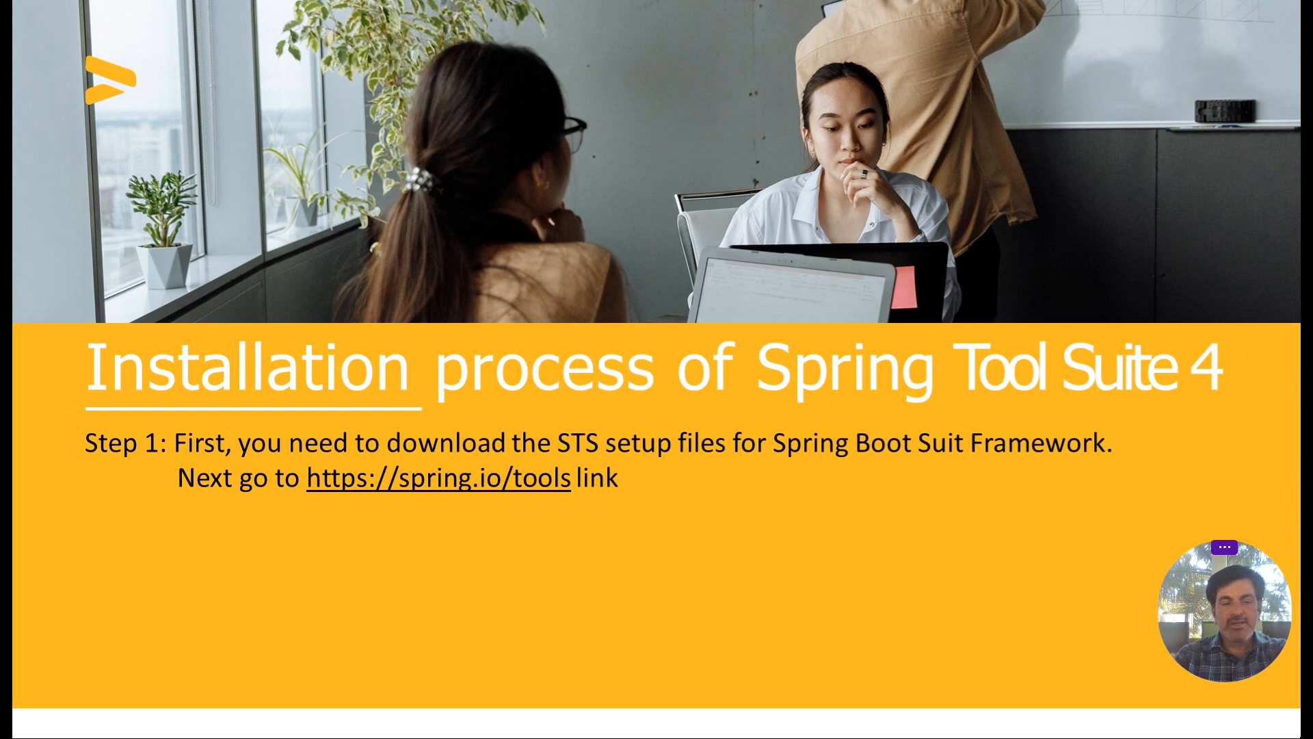
pyautogui.press('Right')
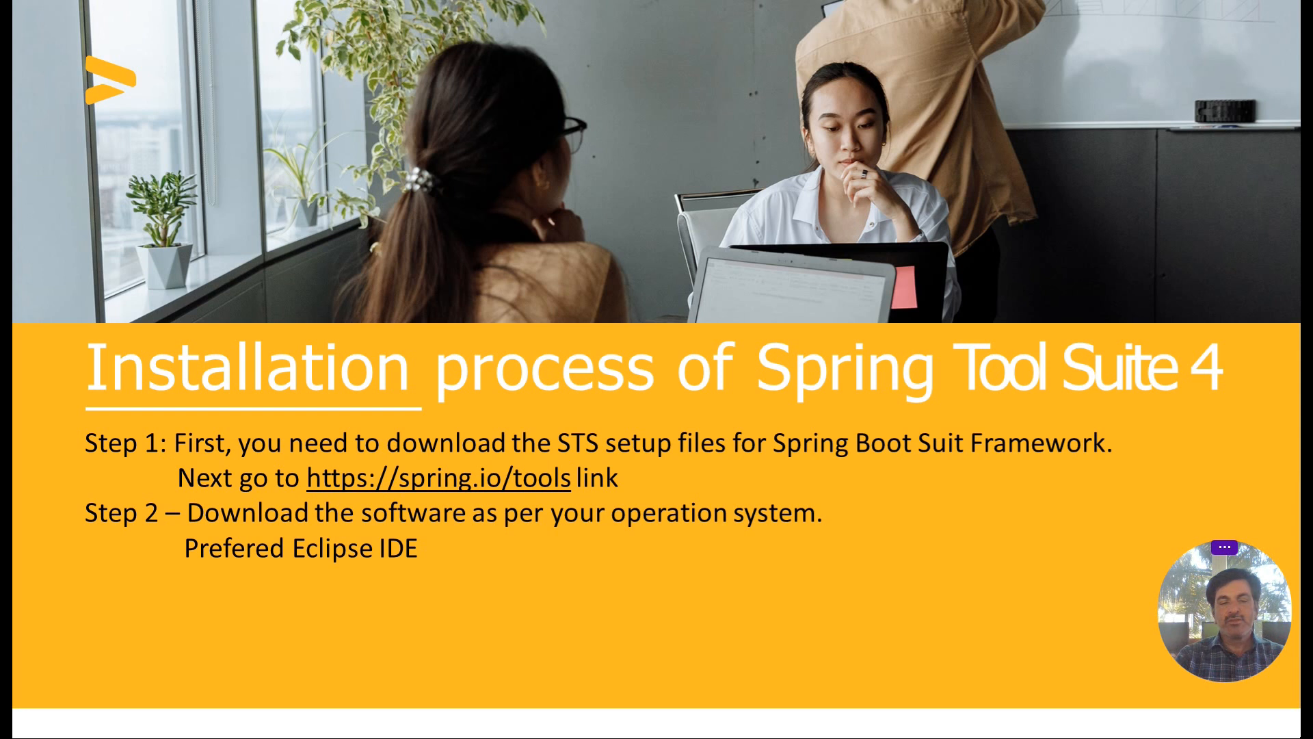
pyautogui.press('Right')
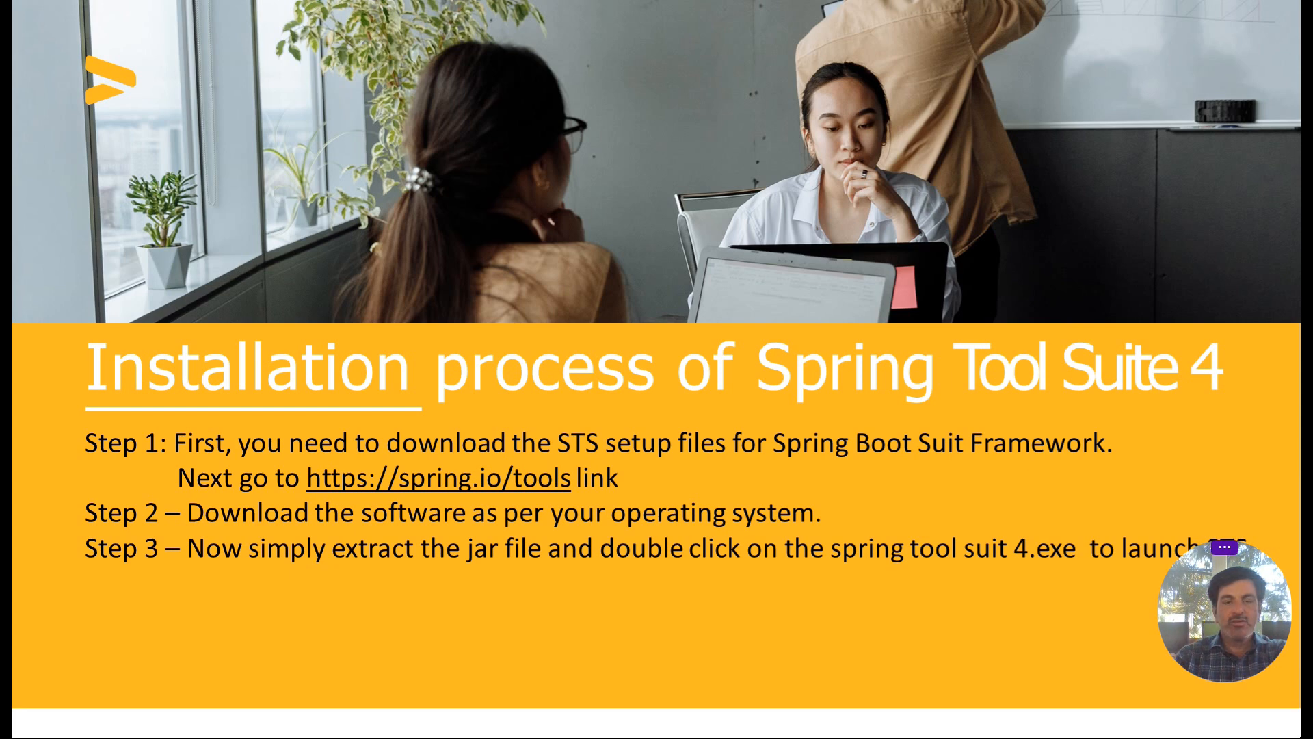
# Step: Switch to the browser and open spring.io/tools in a new tab
pyautogui.hotkey('alt', 'Tab')
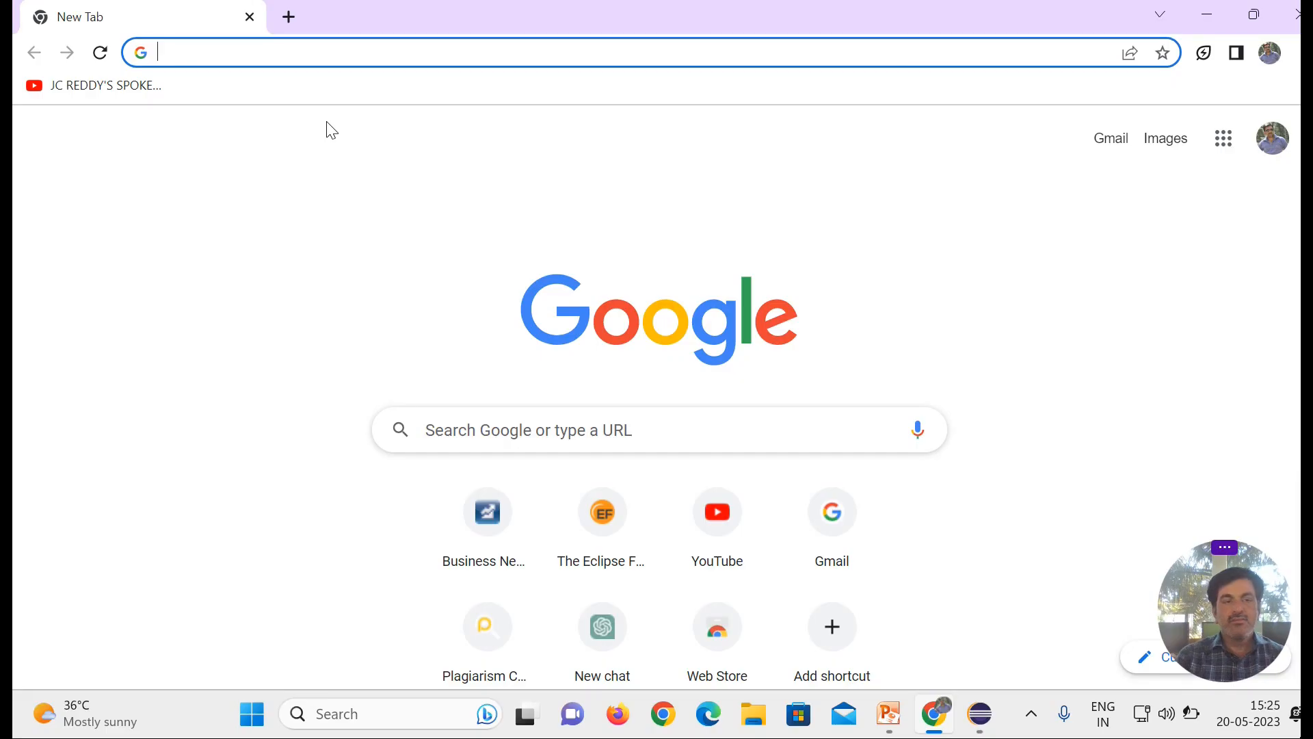
pyautogui.click(425, 46)
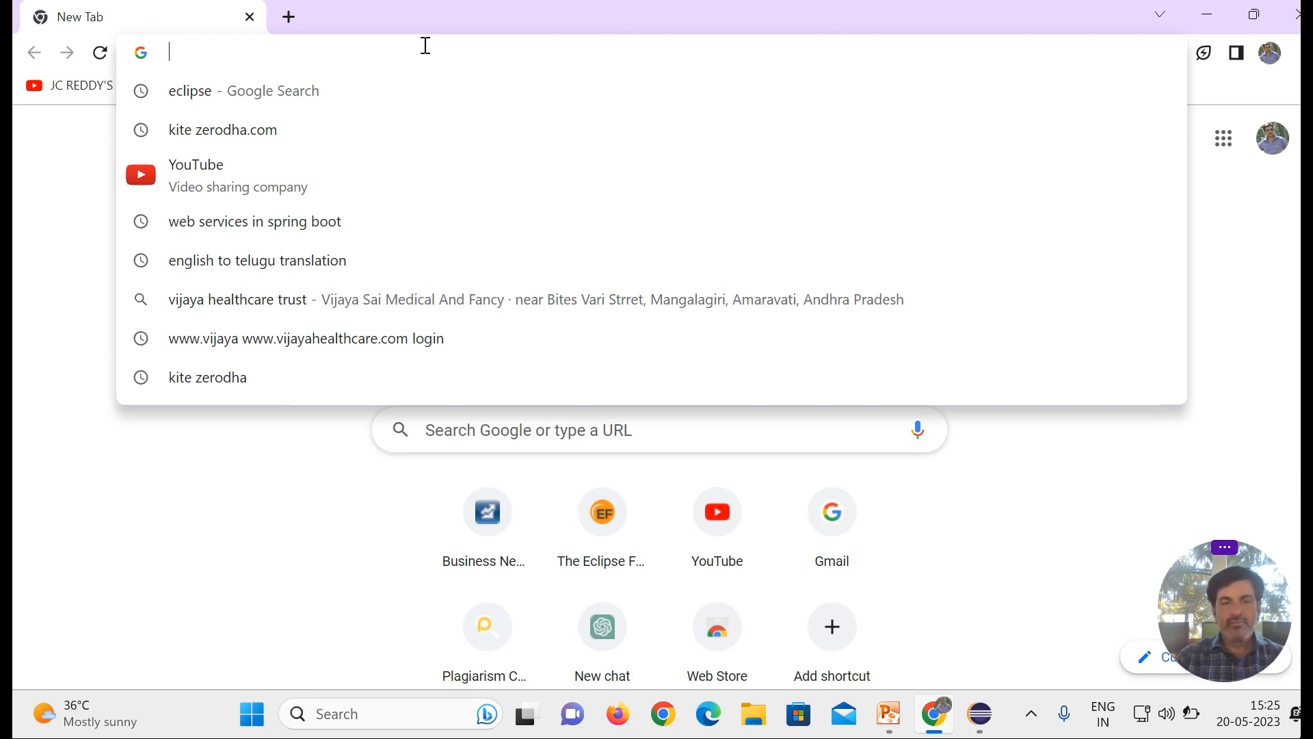
pyautogui.write('spring')
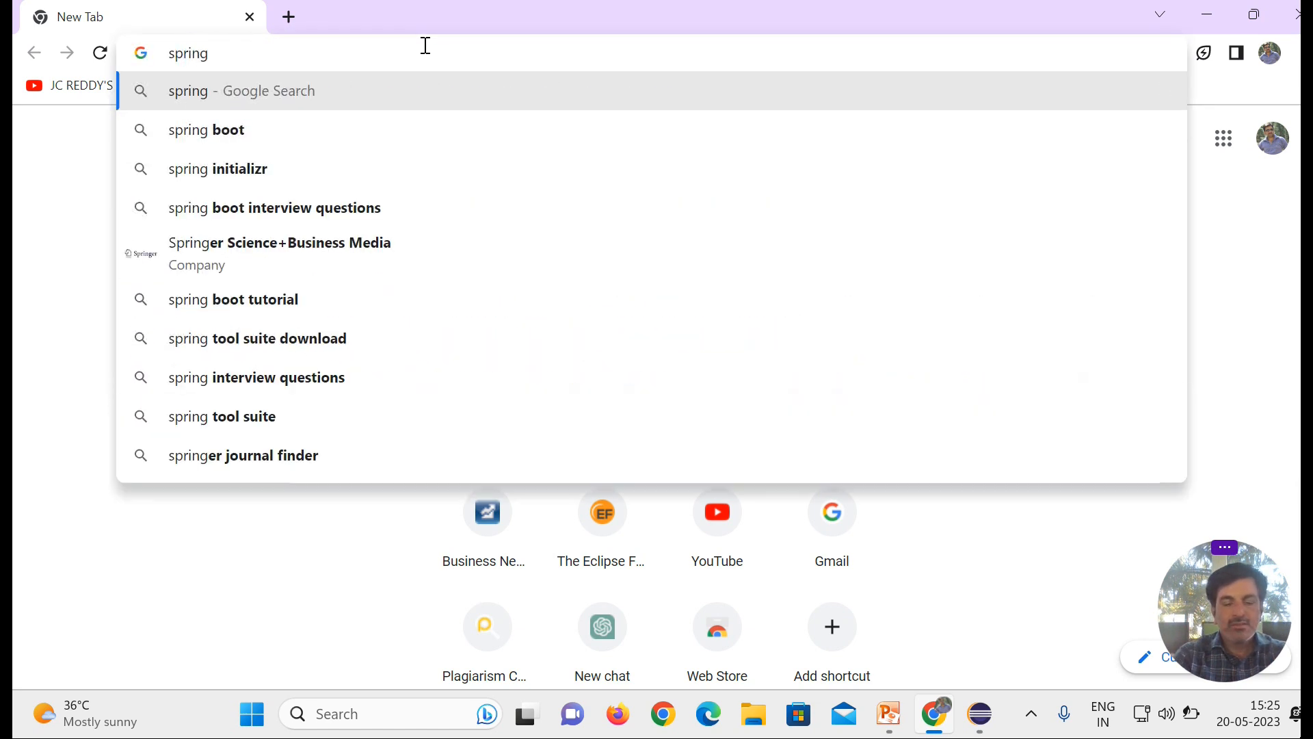
pyautogui.write('.io')
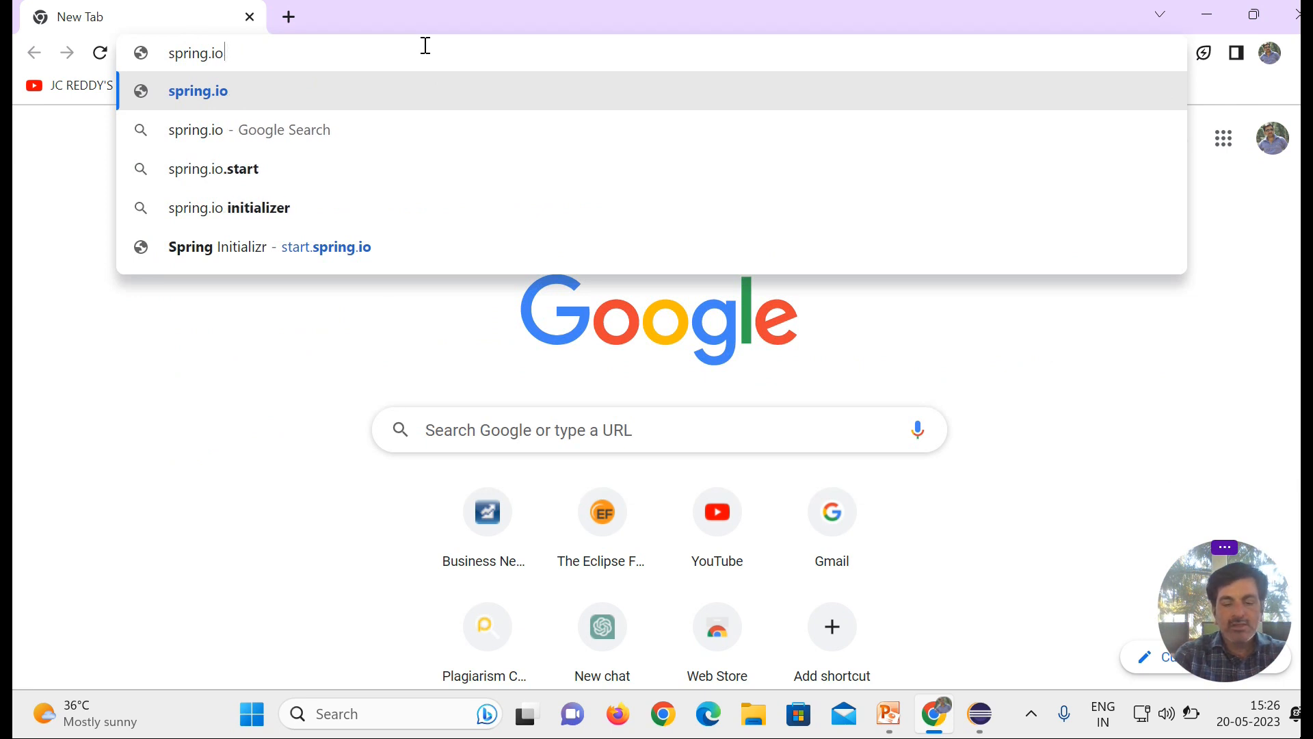
pyautogui.write('/tools')
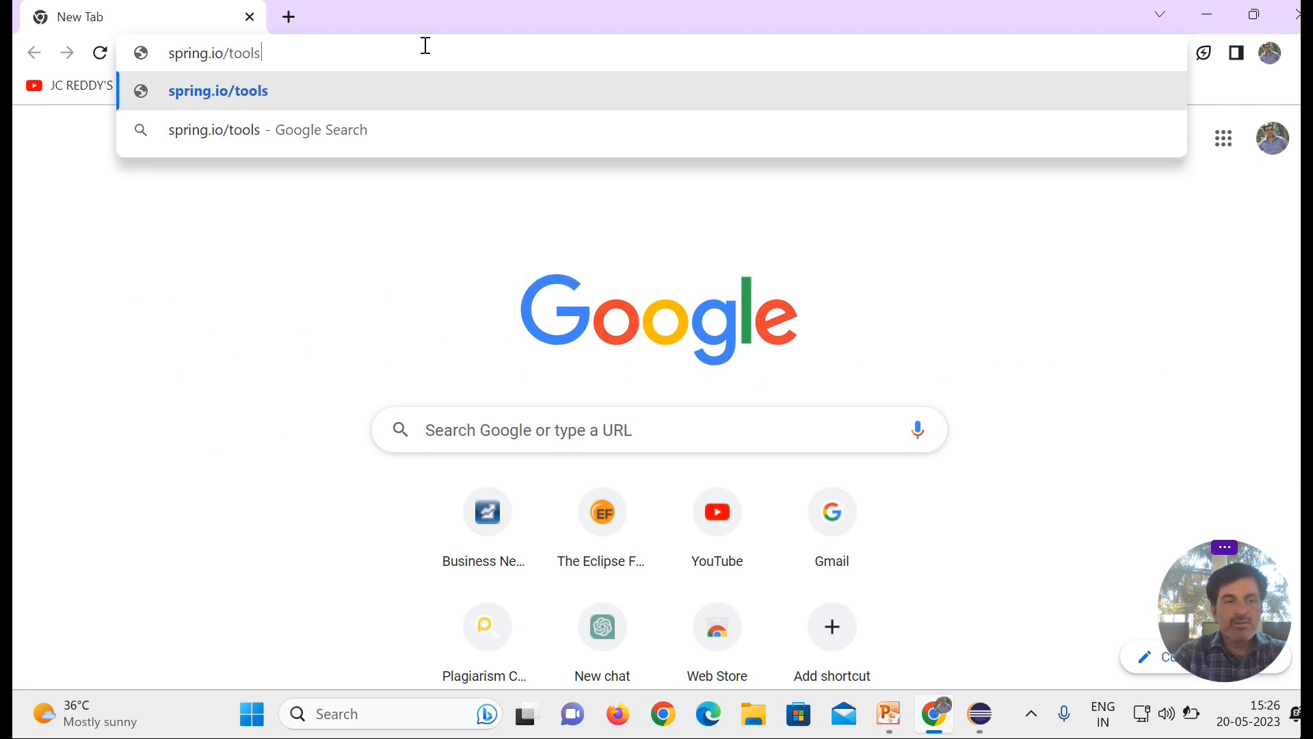
pyautogui.press('Return')
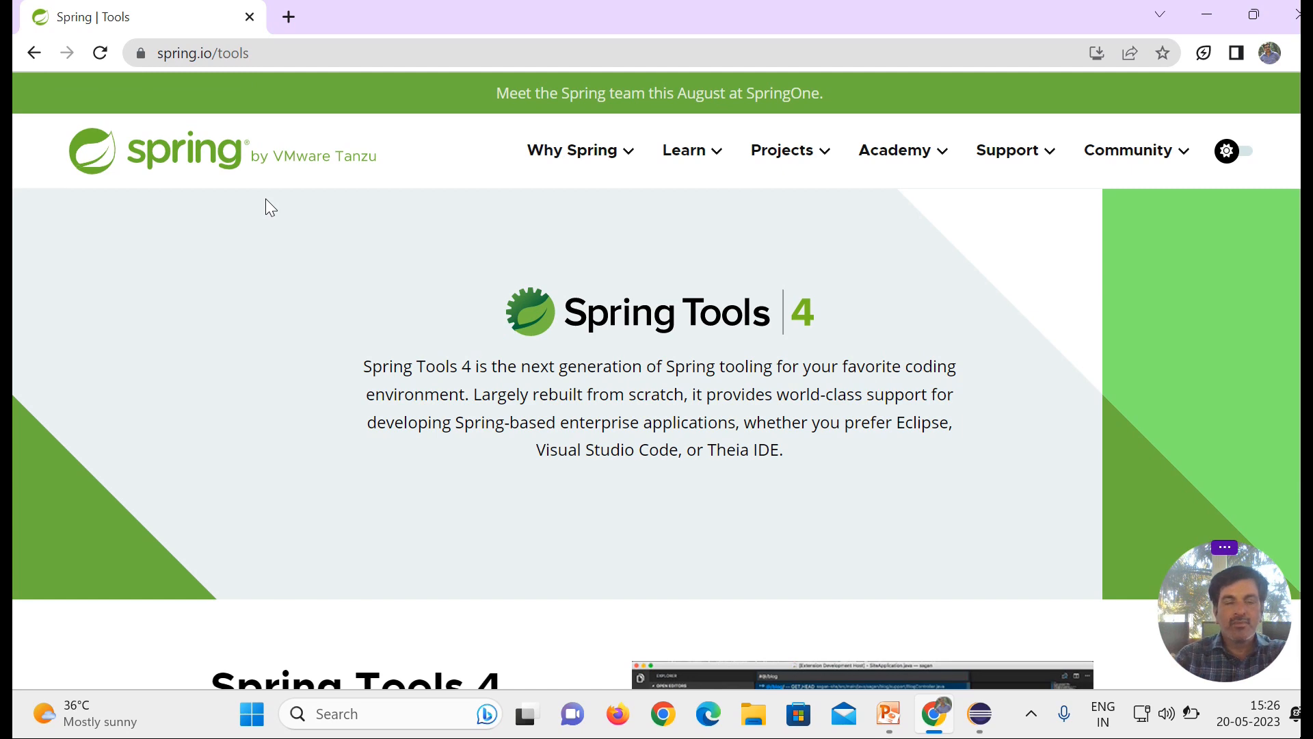
# Step: Download the Spring Tools 4 for Eclipse 4.18.1 package for Windows x86_64
pyautogui.scroll(-5, 266, 198)
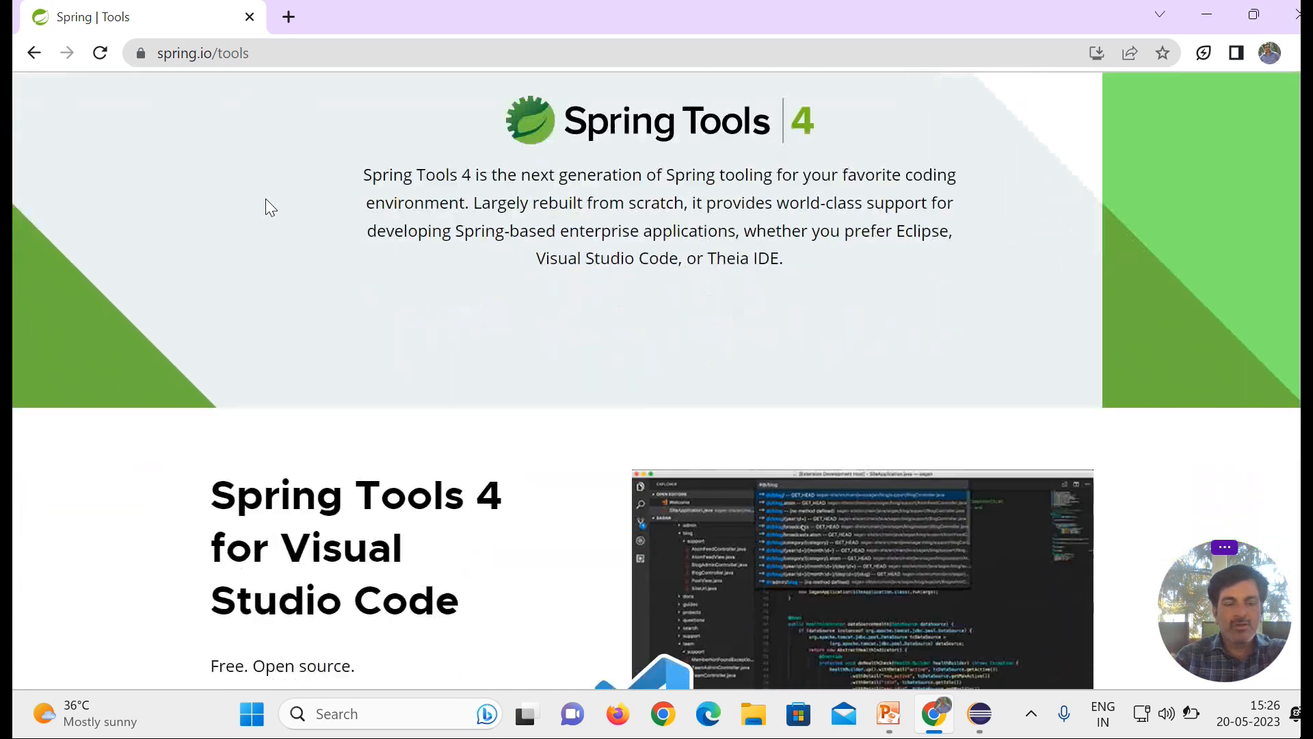
pyautogui.scroll(-6, 269, 207)
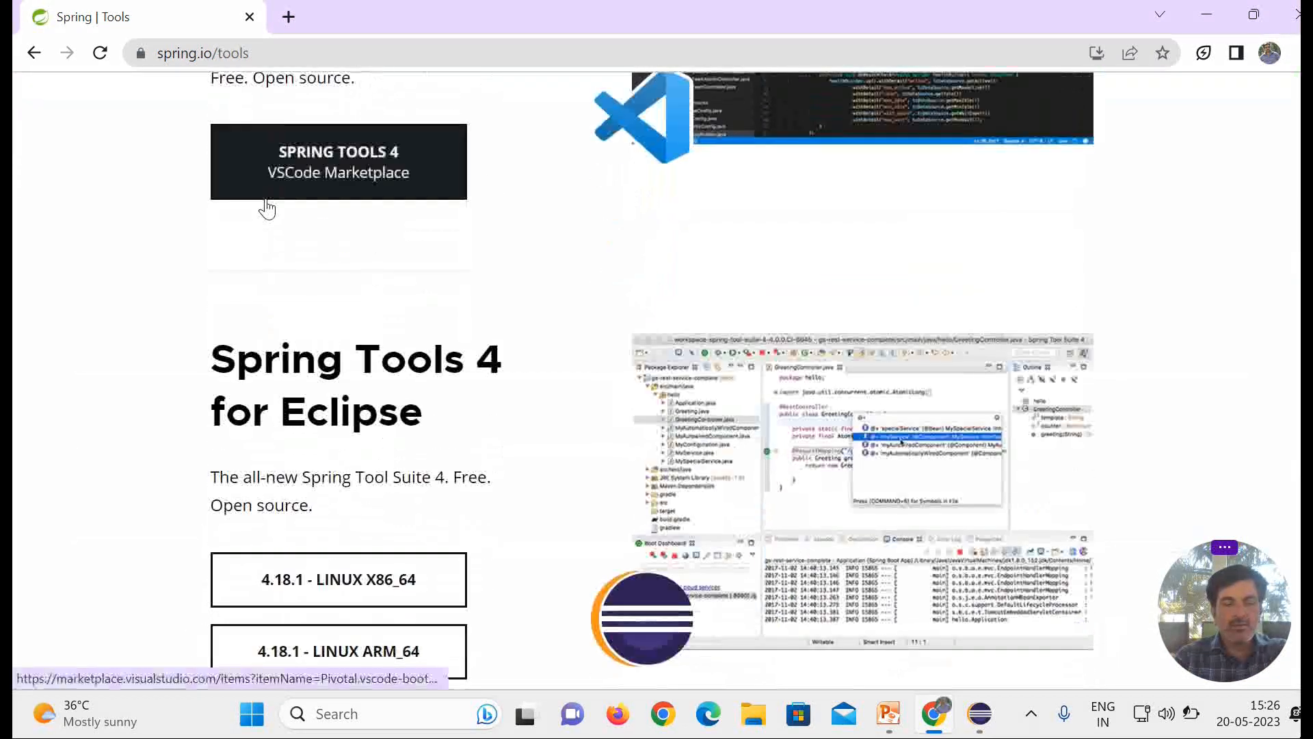
pyautogui.scroll(-3, 269, 207)
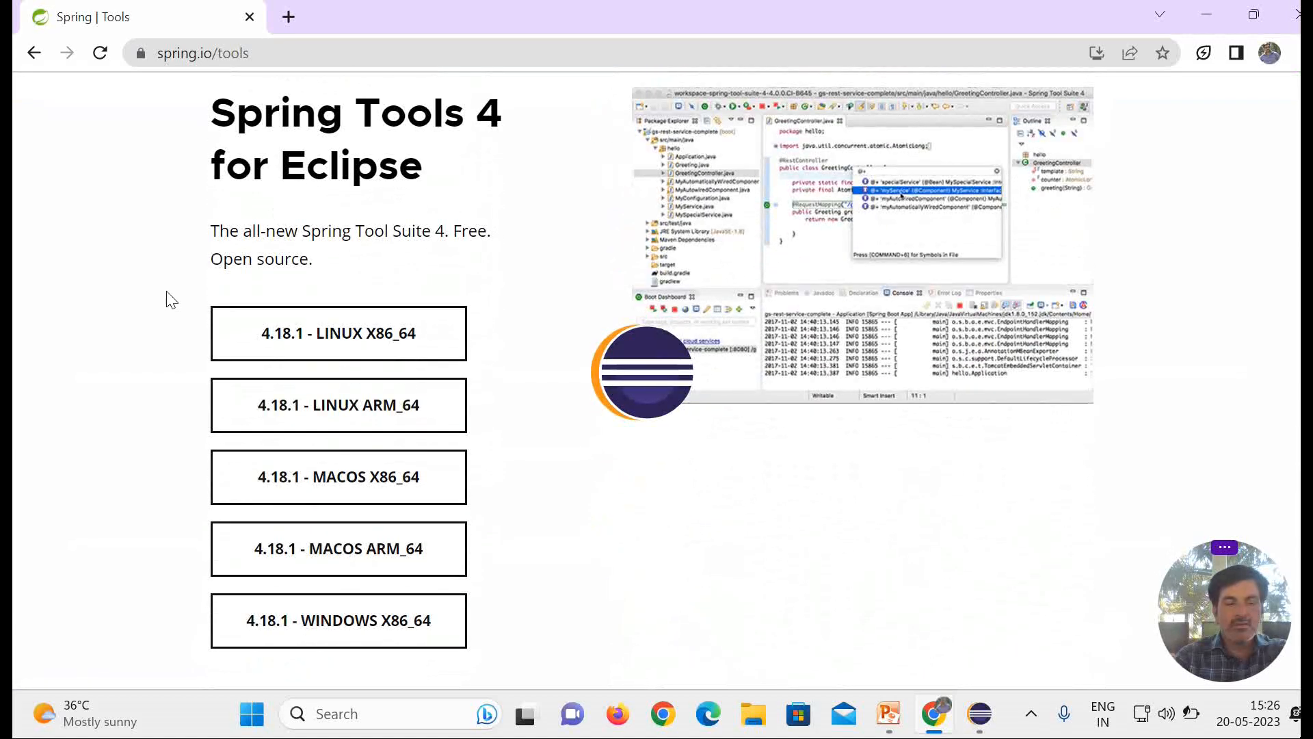
pyautogui.click(403, 632)
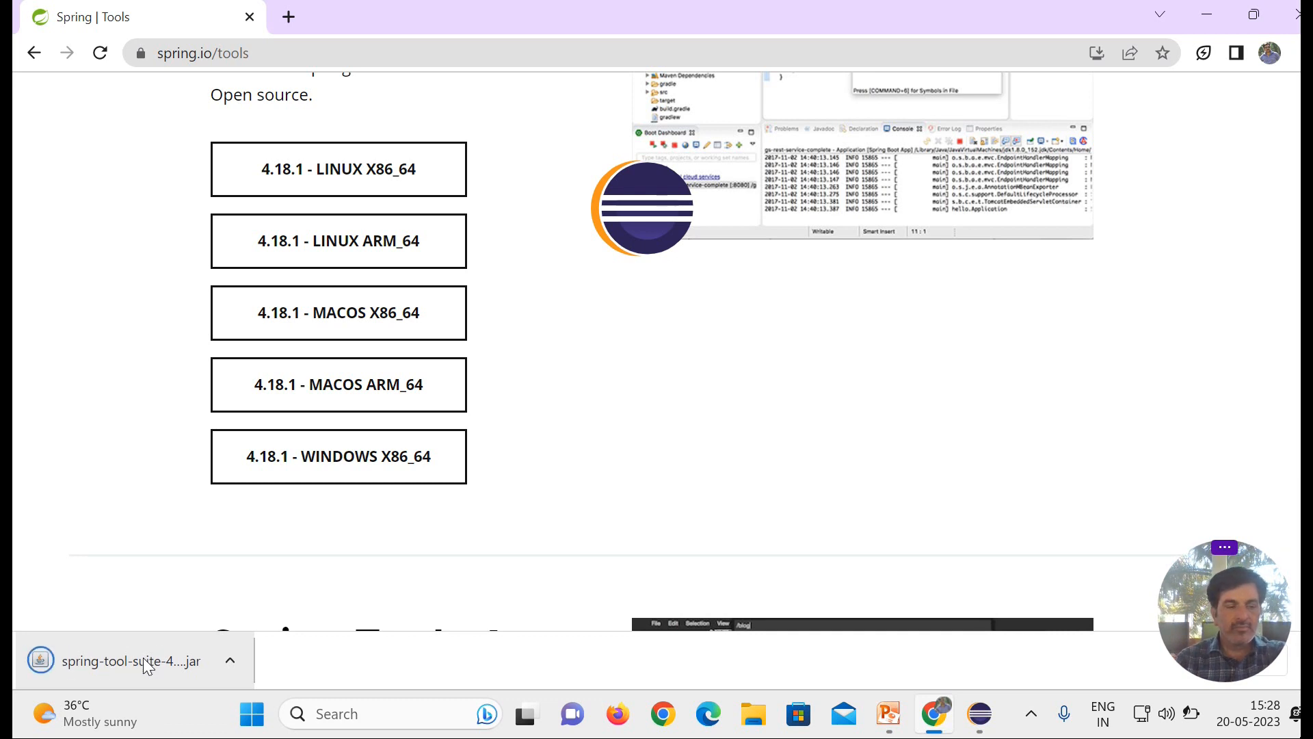
# Step: Show the downloaded spring-tool-suite jar in the Downloads folder and open it to extract its contents
pyautogui.click(230, 658)
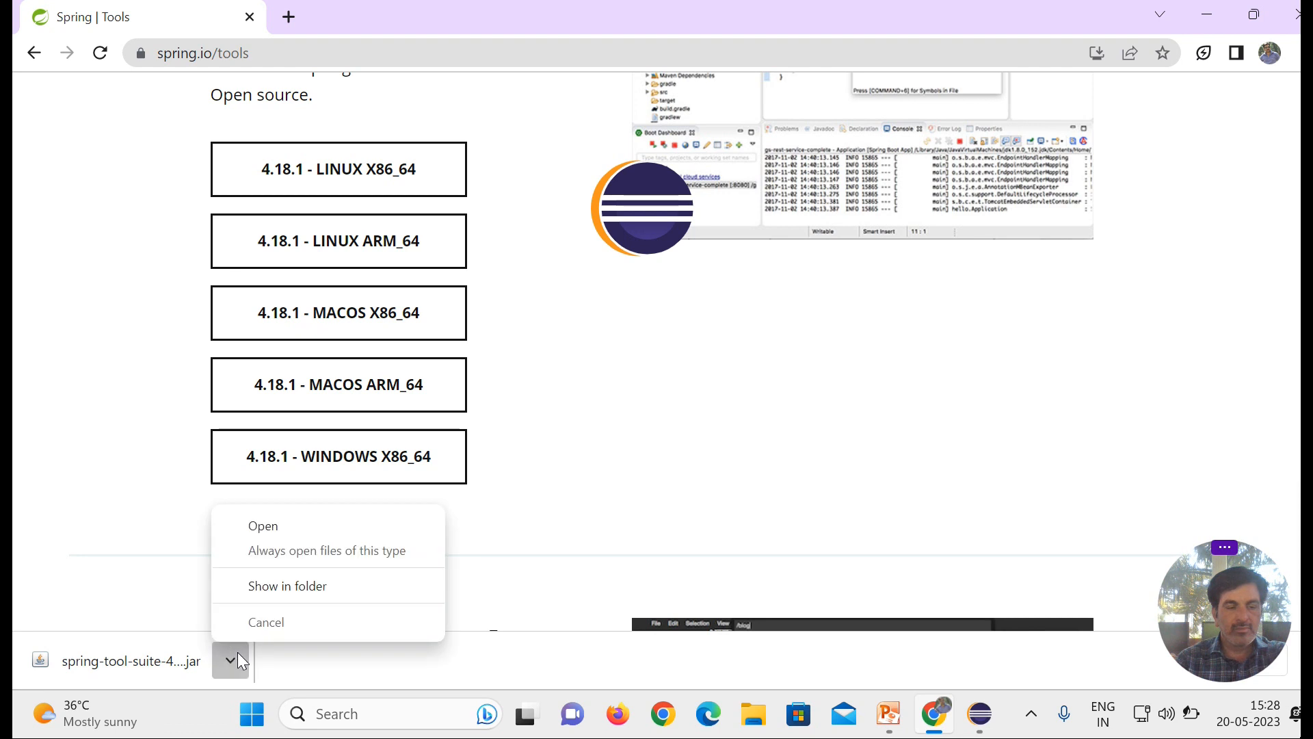
pyautogui.click(299, 589)
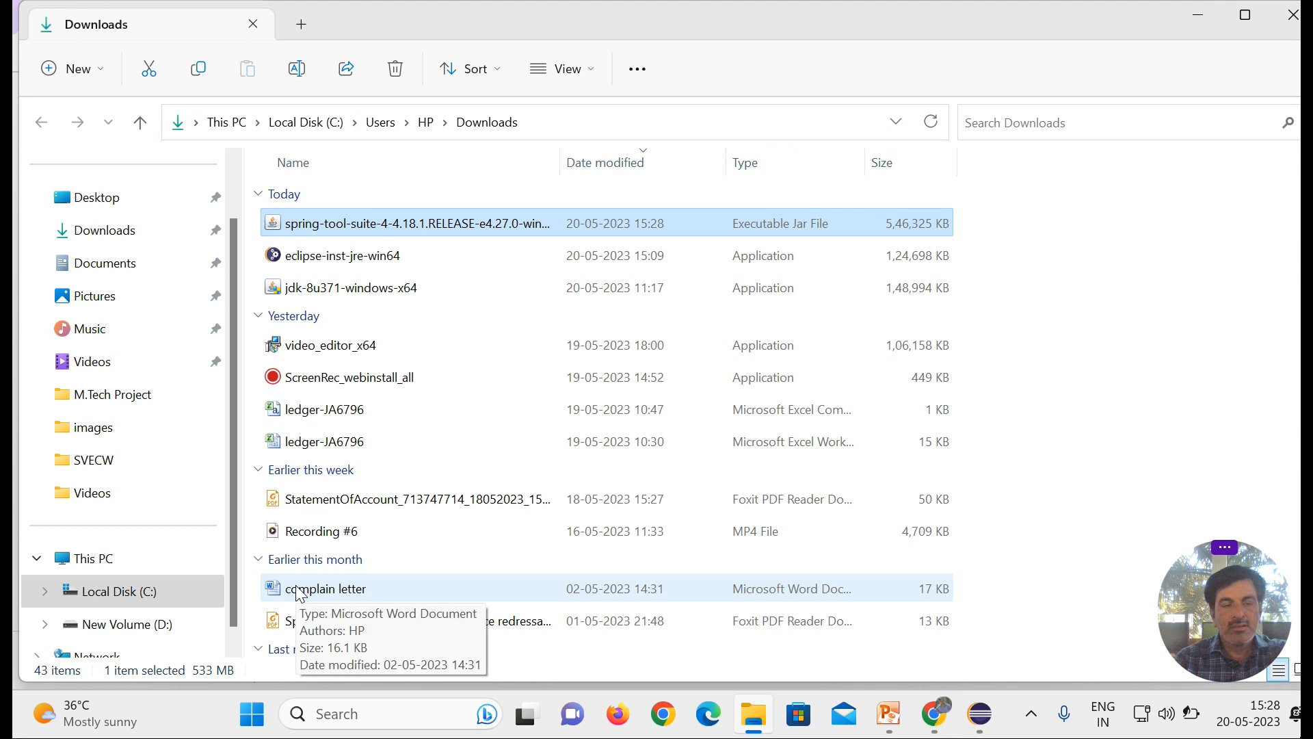
pyautogui.rightClick(408, 222)
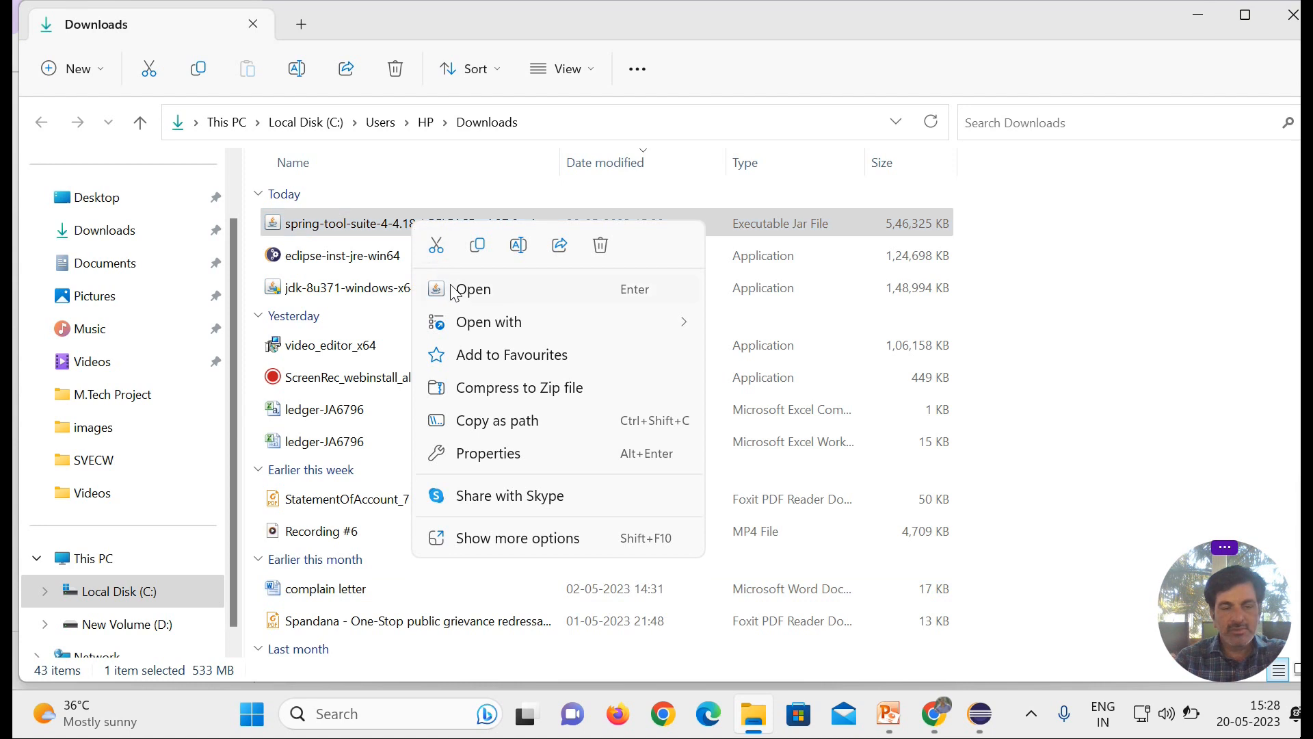
pyautogui.moveTo(499, 329)
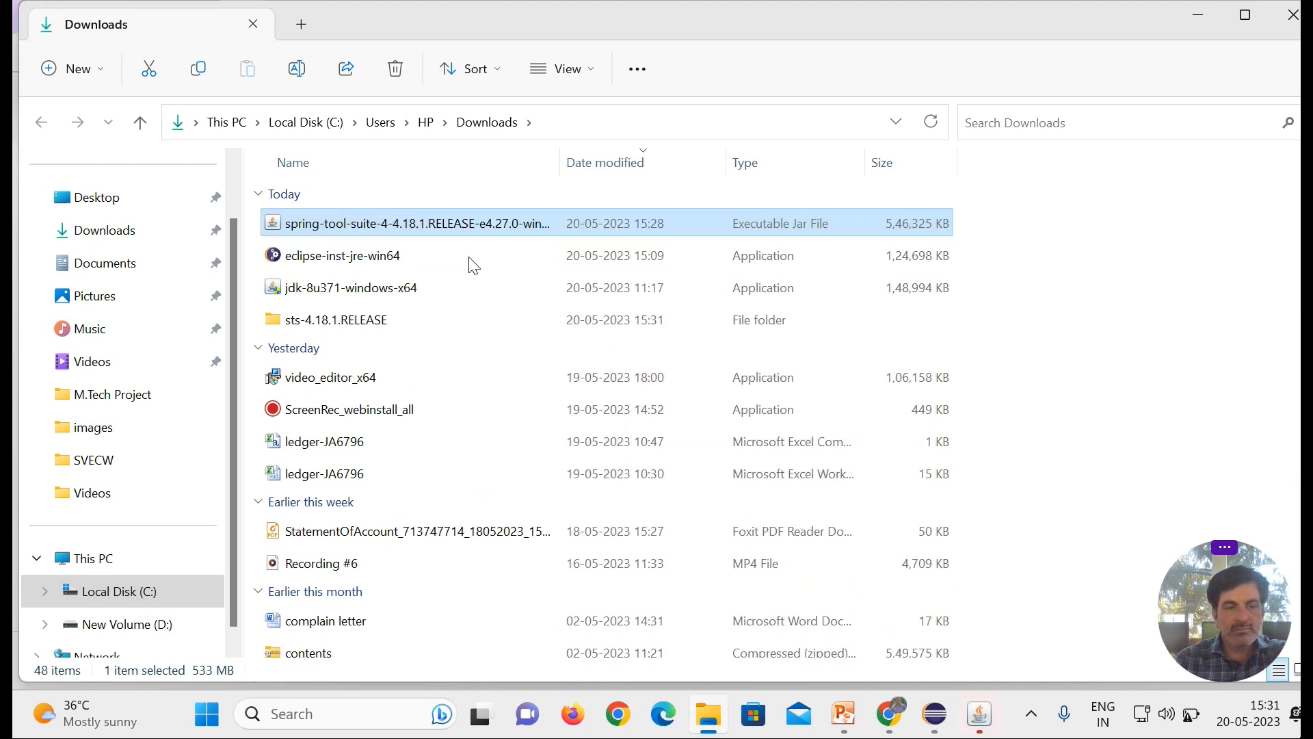
pyautogui.click(981, 715)
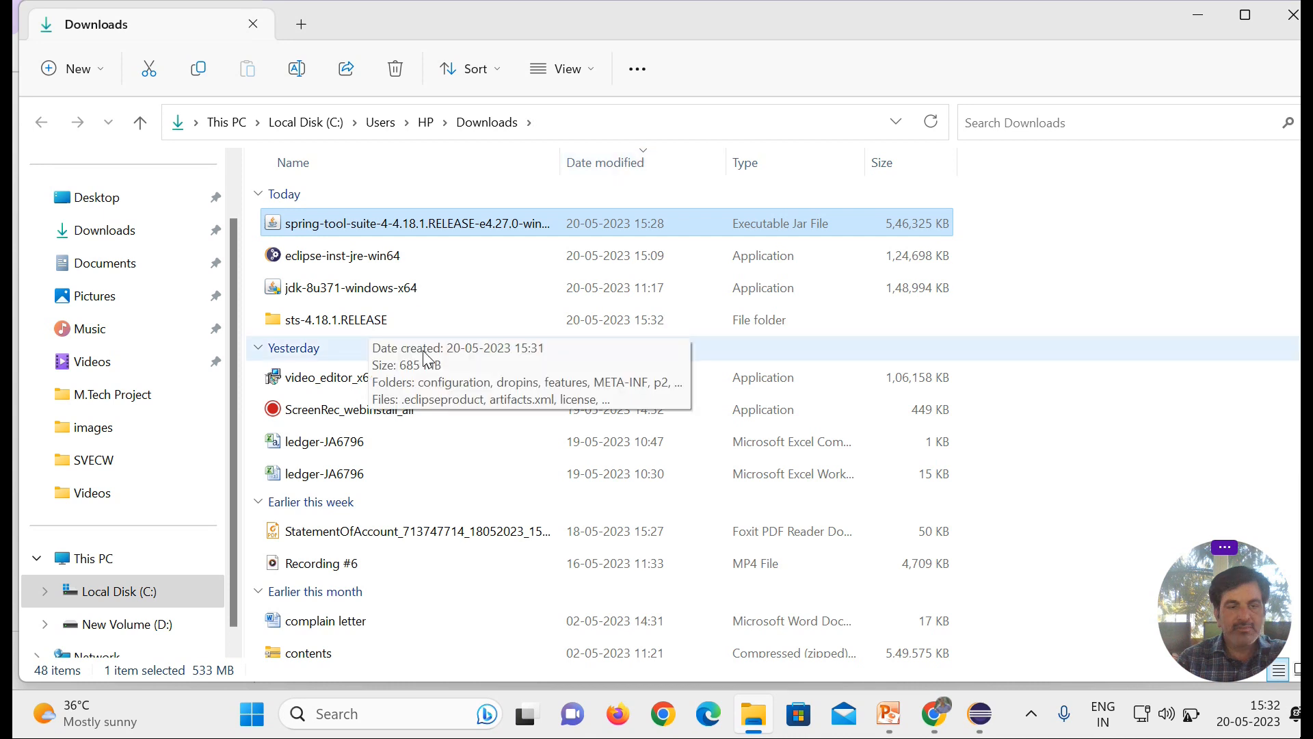
# Step: Launch SpringToolSuite4 from the extracted sts-4.18.1.RELEASE folder and close the Explorer and browser windows
pyautogui.doubleClick(345, 329)
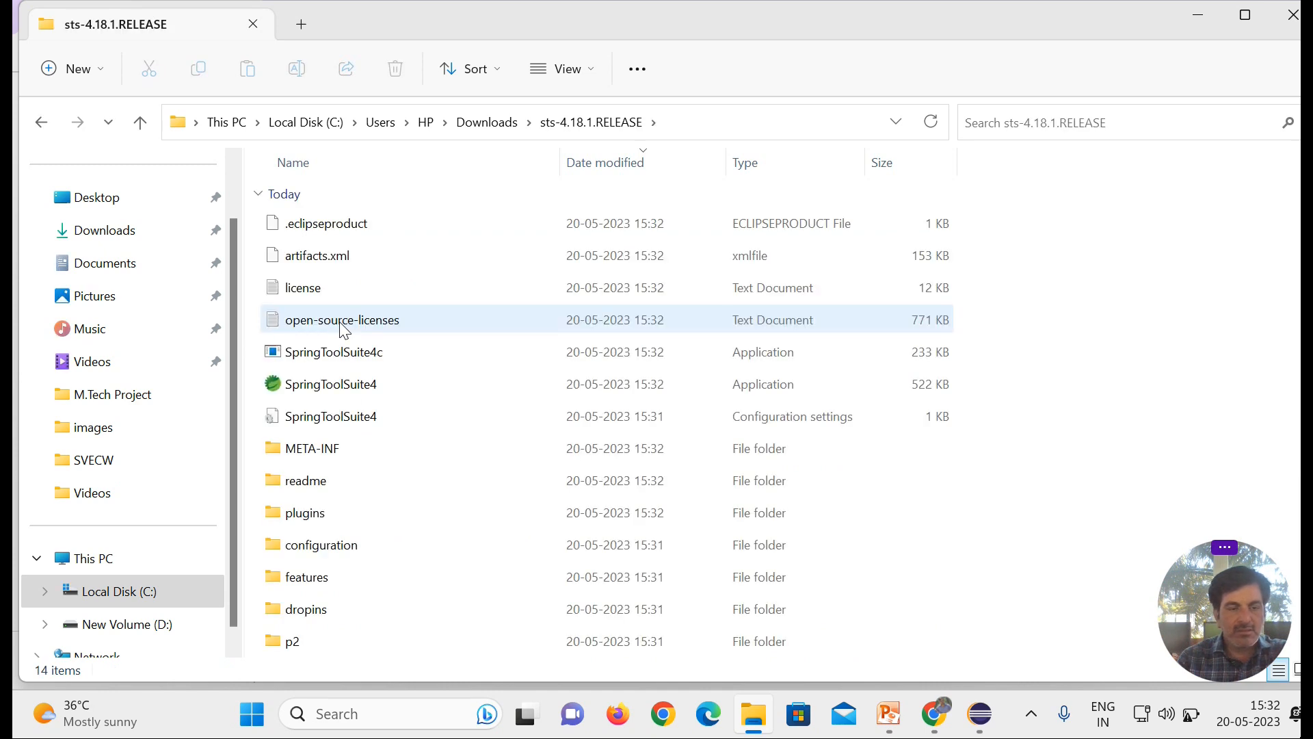
pyautogui.doubleClick(363, 390)
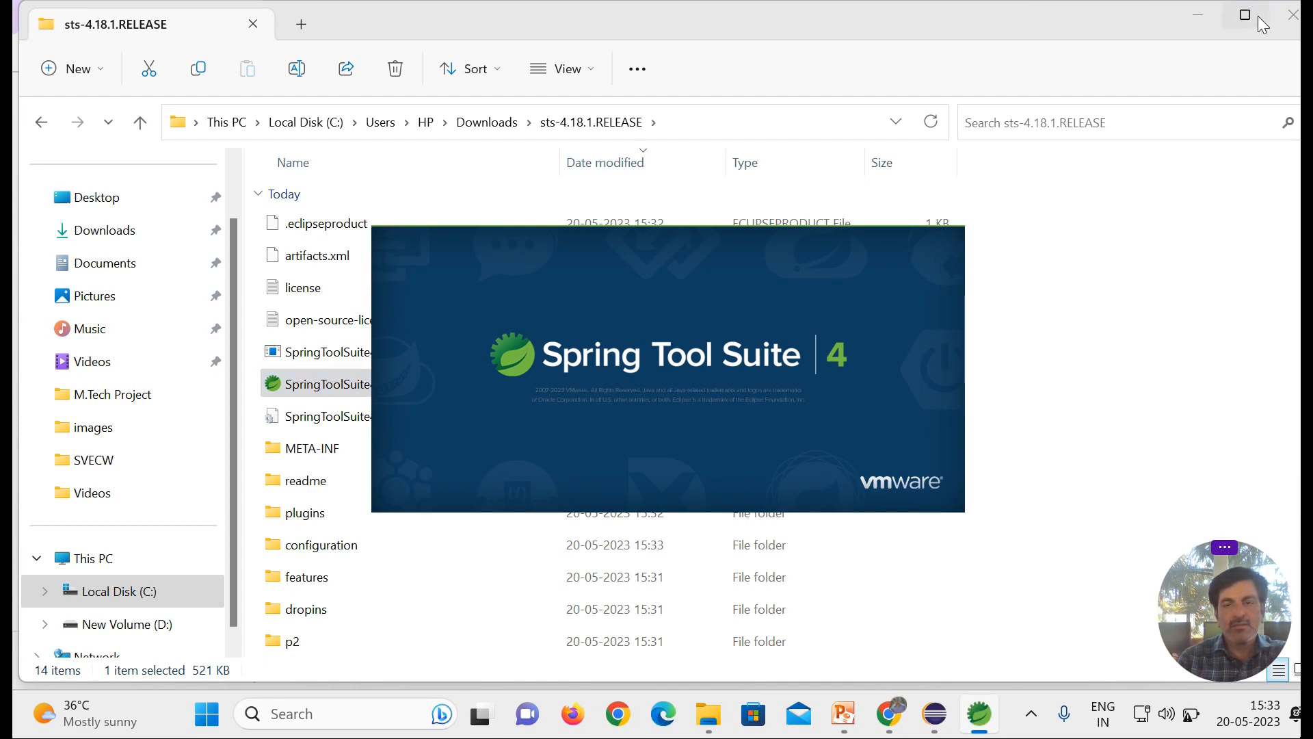
pyautogui.click(1292, 15)
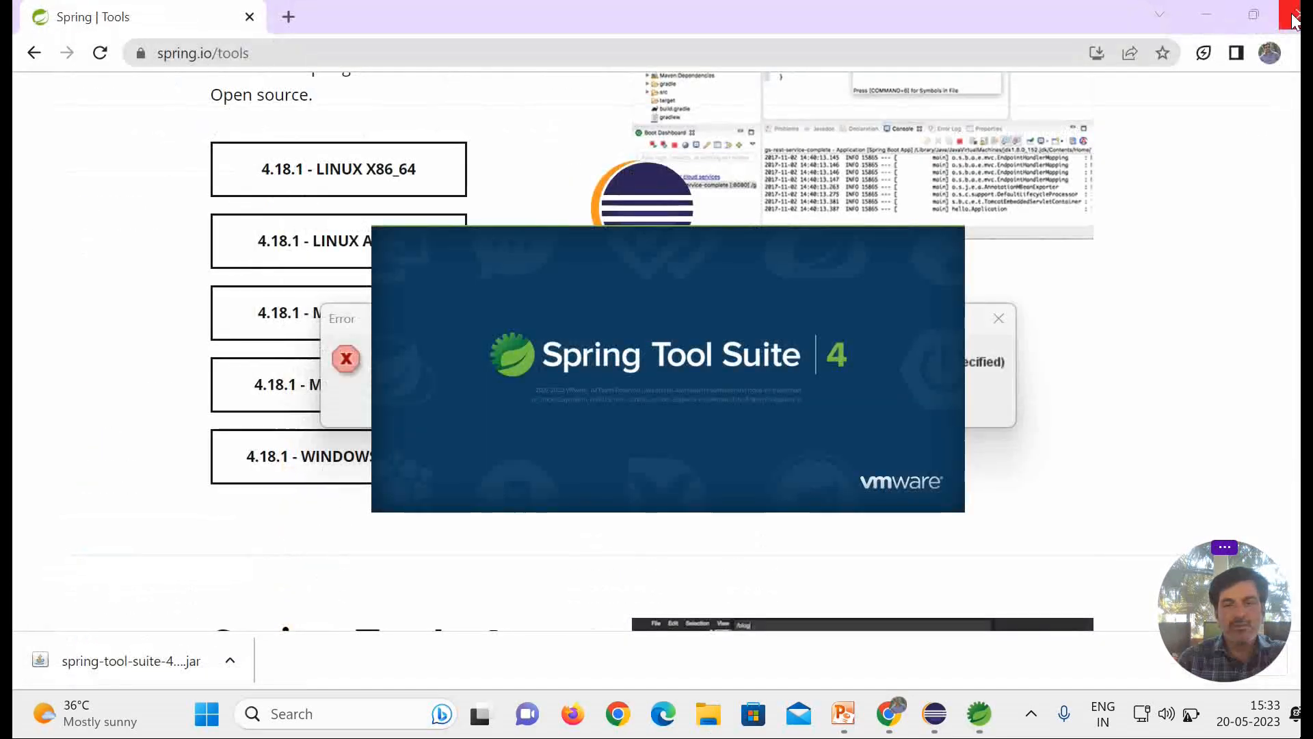
pyautogui.click(1293, 16)
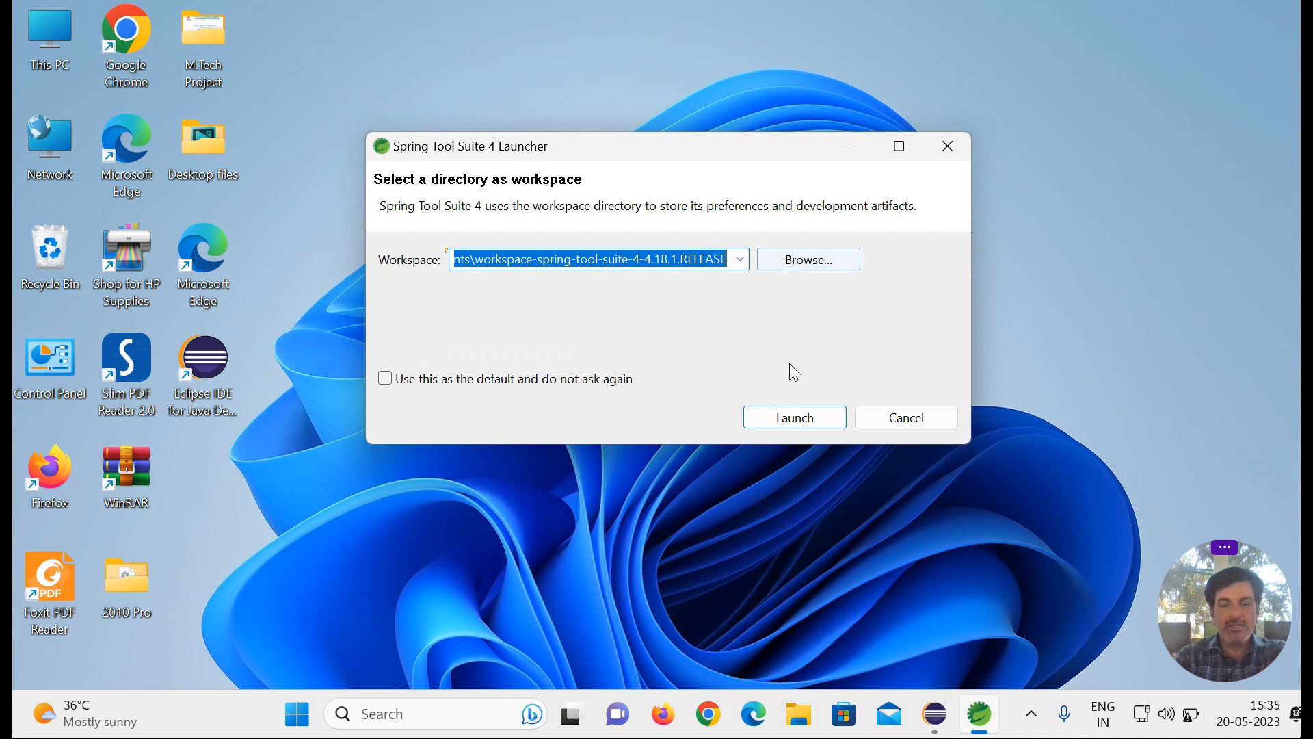
# Step: Launch Spring Tool Suite 4 with the default workspace, dismiss the problem dialog, and maximize the IDE window
pyautogui.click(796, 419)
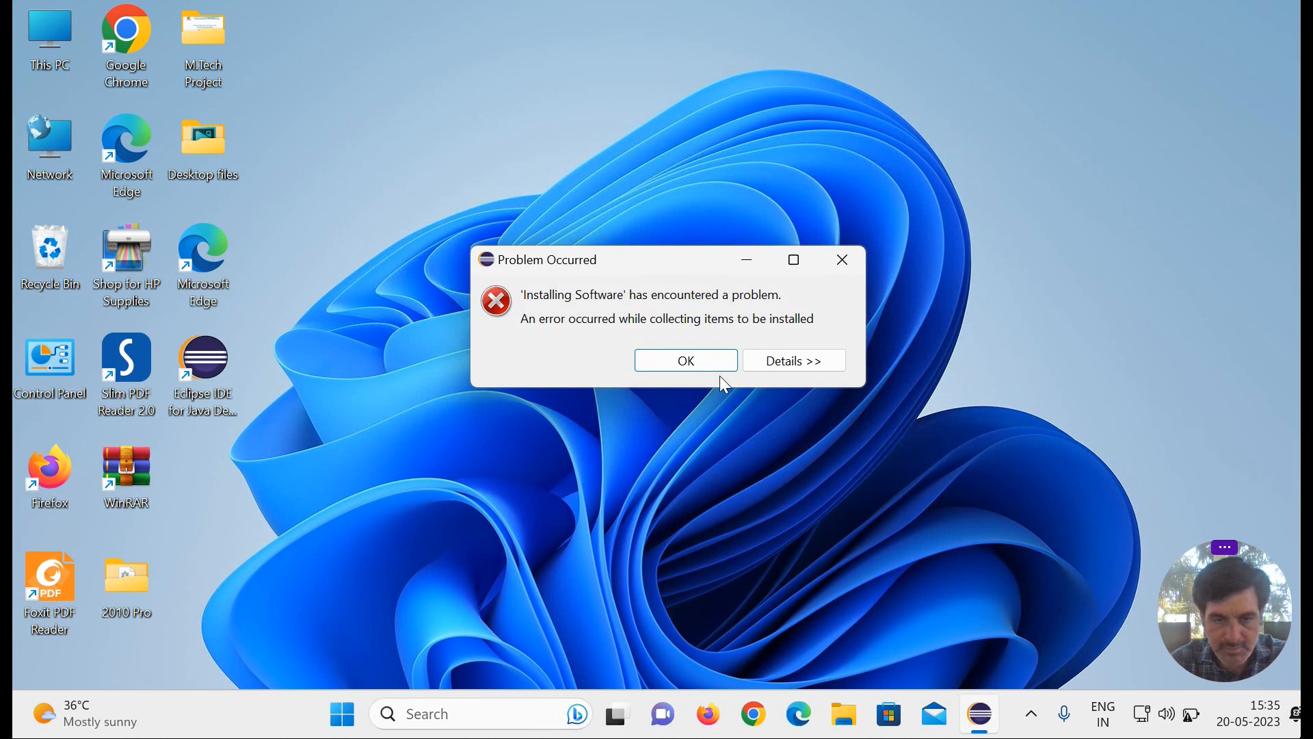
pyautogui.click(703, 363)
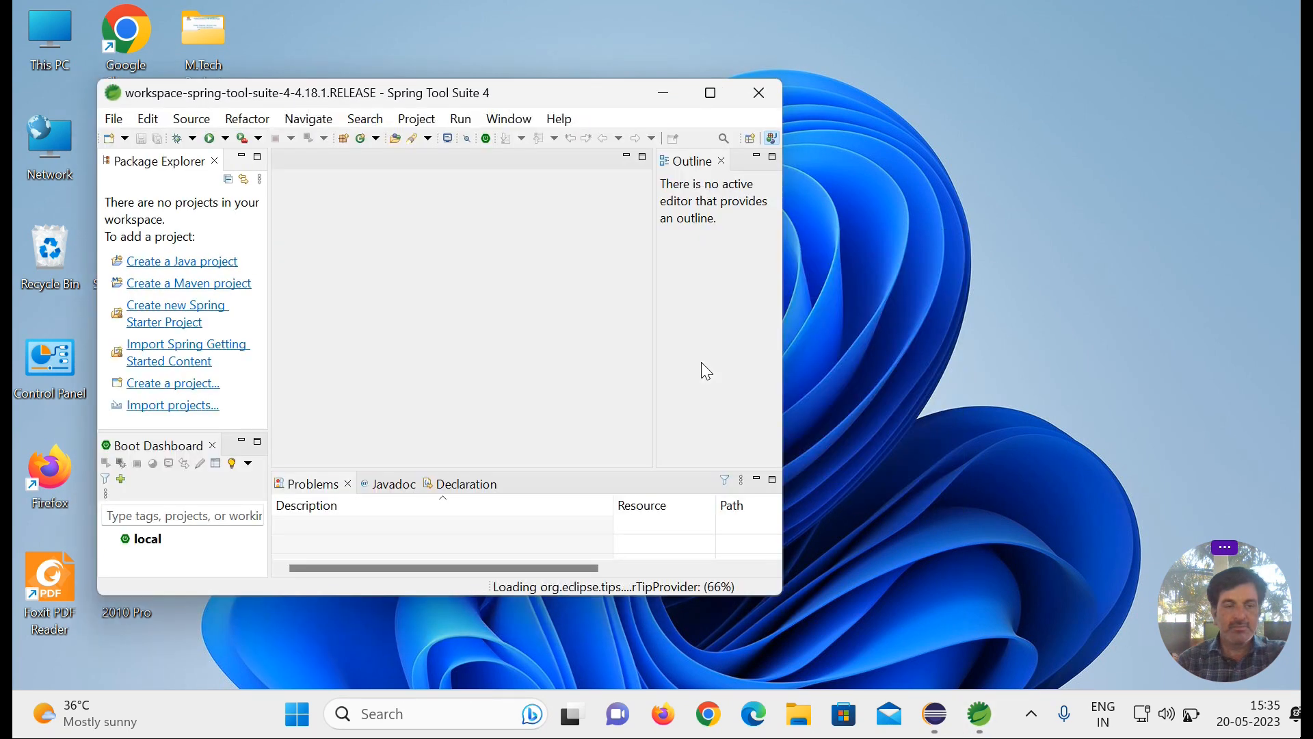
pyautogui.click(711, 94)
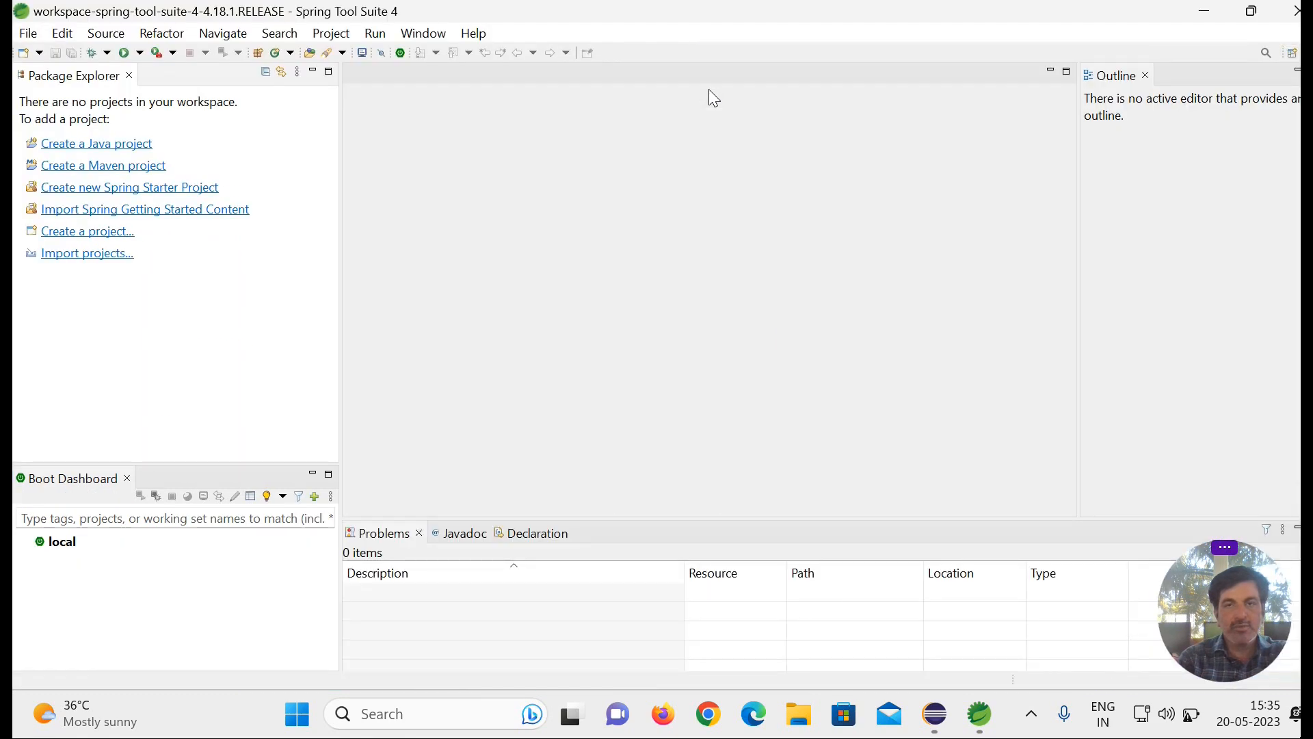